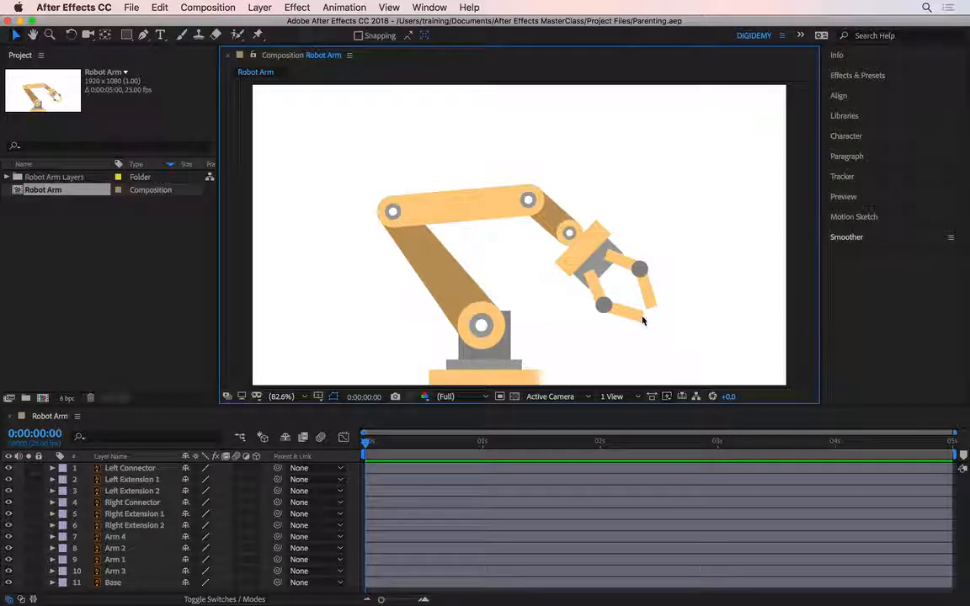
Examine the claw's lower outer segment, round connector and inner segment to identify their layers
{"action": "scroll", "coordinate": [641, 317], "scroll_direction": "up", "scroll_amount": 3}
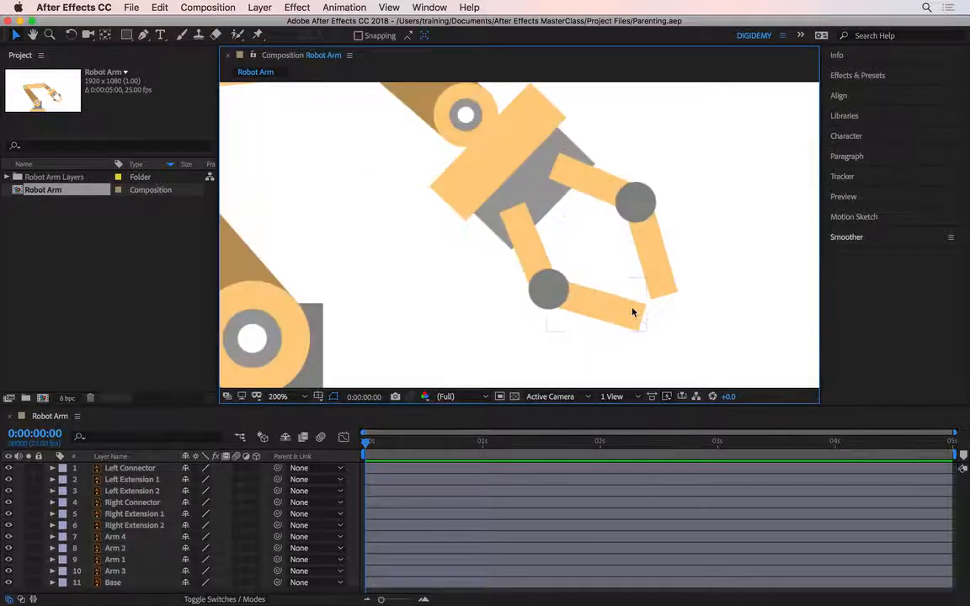
{"action": "left_click", "coordinate": [625, 317]}
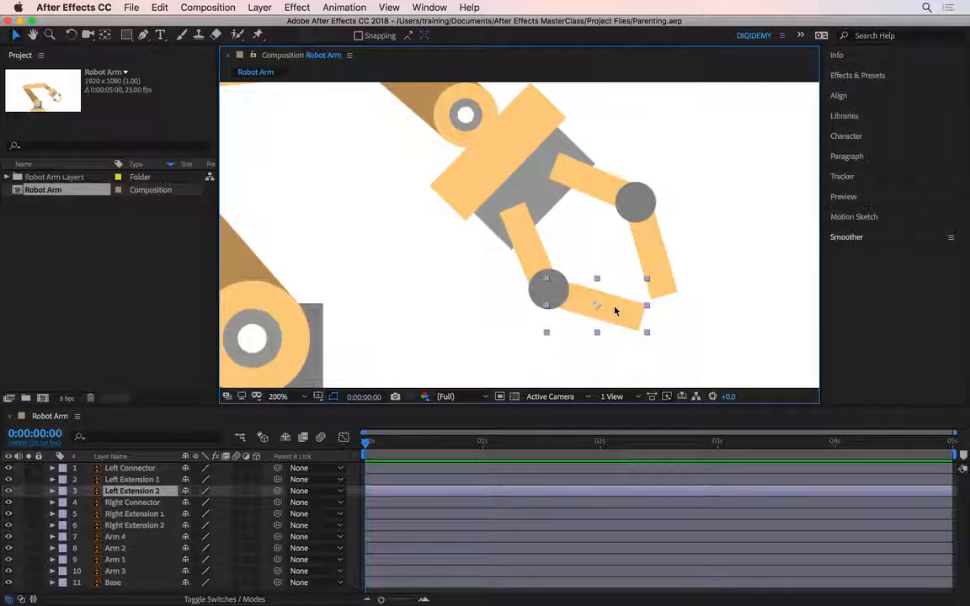
{"action": "left_click", "coordinate": [536, 295]}
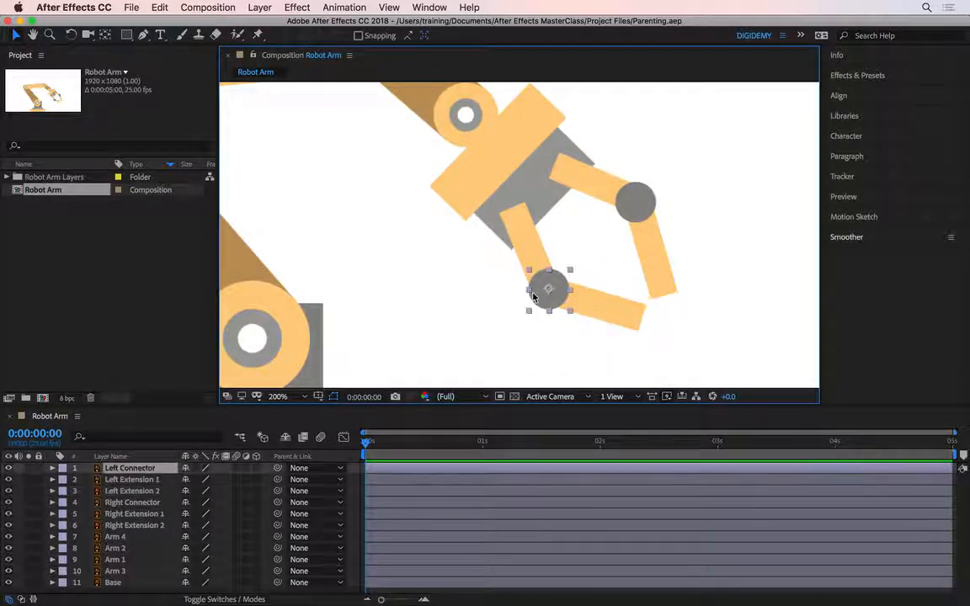
{"action": "left_click", "coordinate": [611, 309]}
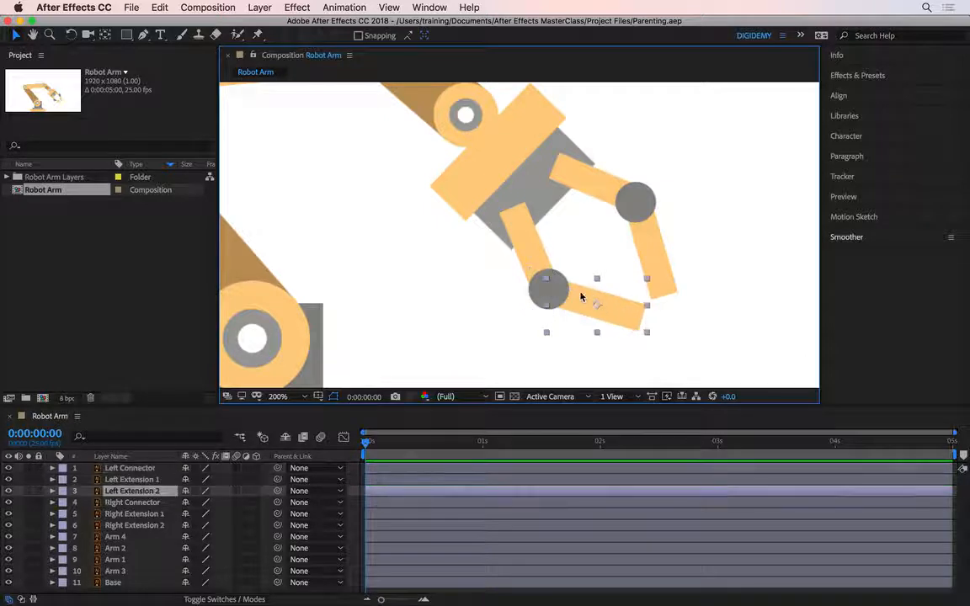
{"action": "left_click", "coordinate": [536, 283]}
{"action": "left_click", "coordinate": [530, 253]}
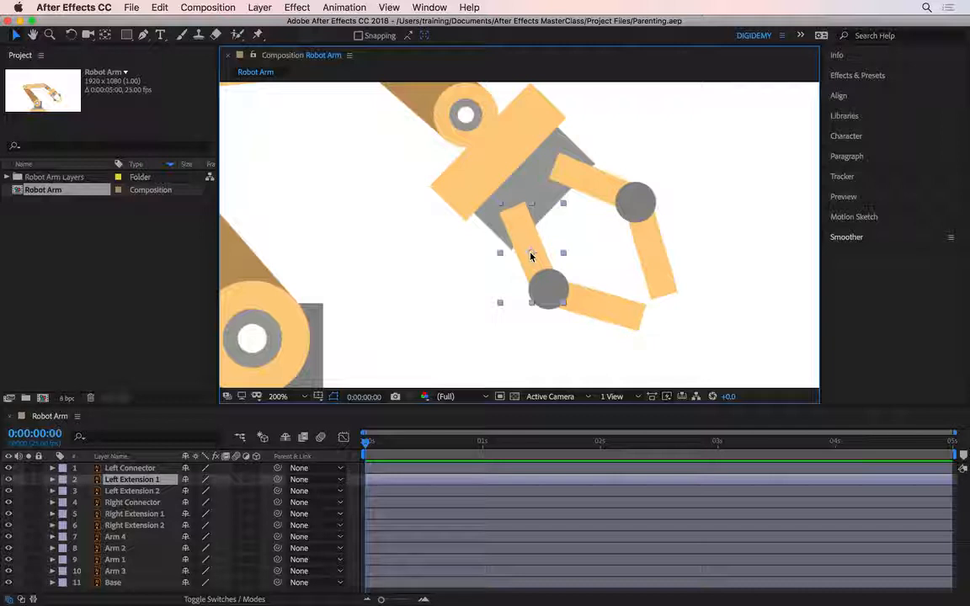
Move the anchor point of Left Extension 2 to the centre of the Left Connector joint
{"action": "left_click", "coordinate": [613, 315]}
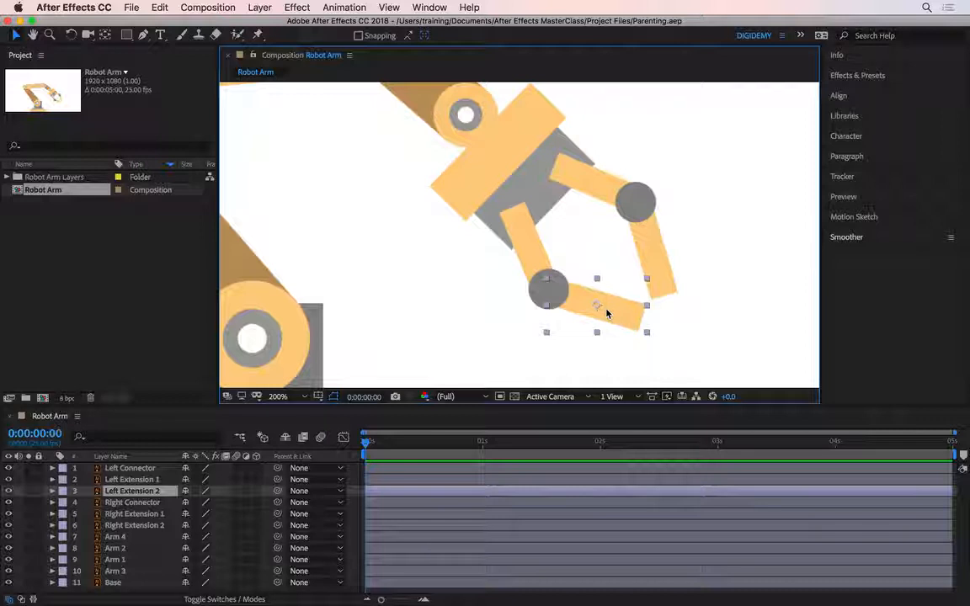
{"action": "key", "text": "y"}
{"action": "left_click_drag", "start_coordinate": [607, 313], "coordinate": [535, 291]}
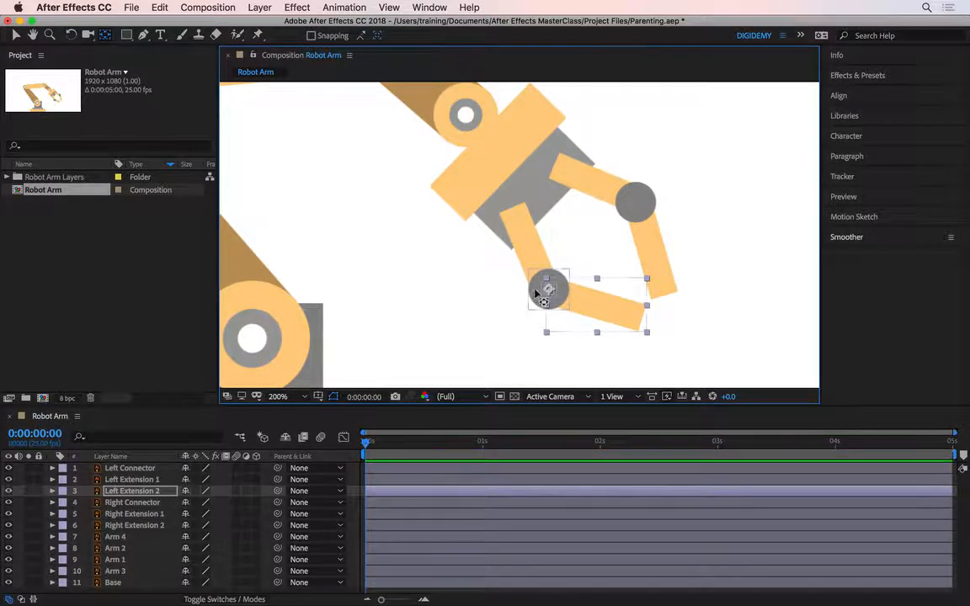
{"action": "key", "text": "v"}
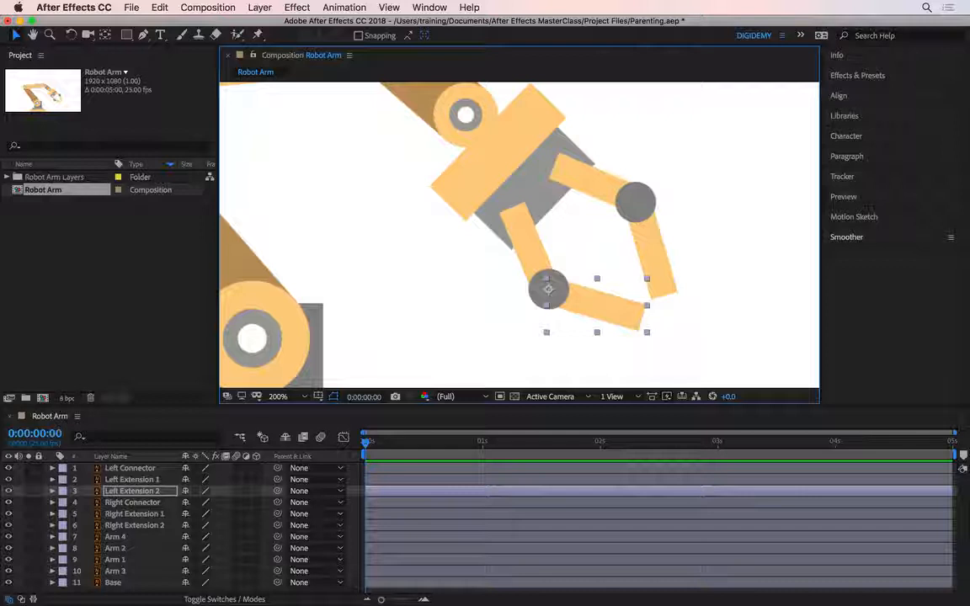
{"action": "key", "text": "y"}
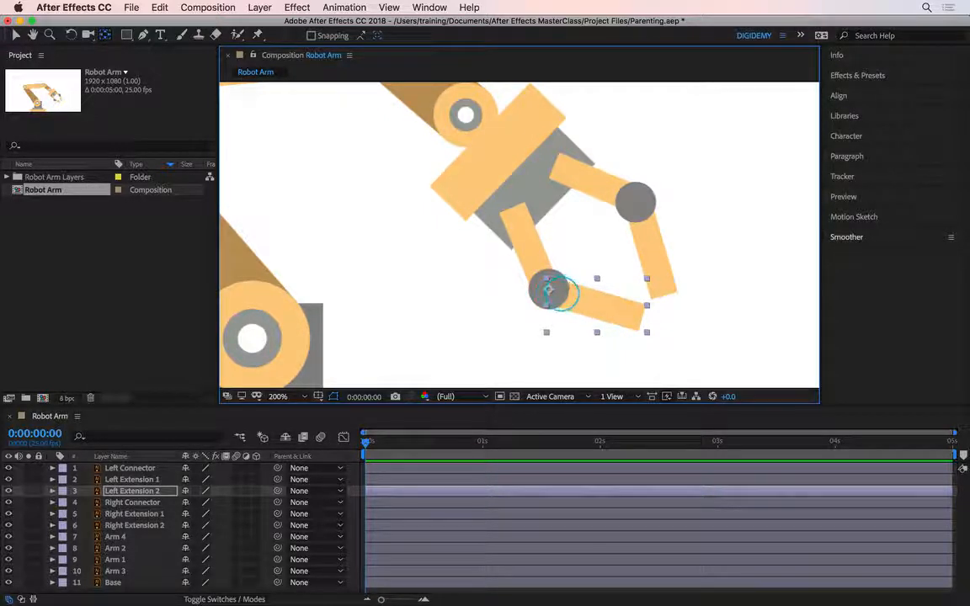
{"action": "scroll", "coordinate": [563, 297], "scroll_direction": "up", "scroll_amount": 3}
{"action": "left_click", "coordinate": [457, 279]}
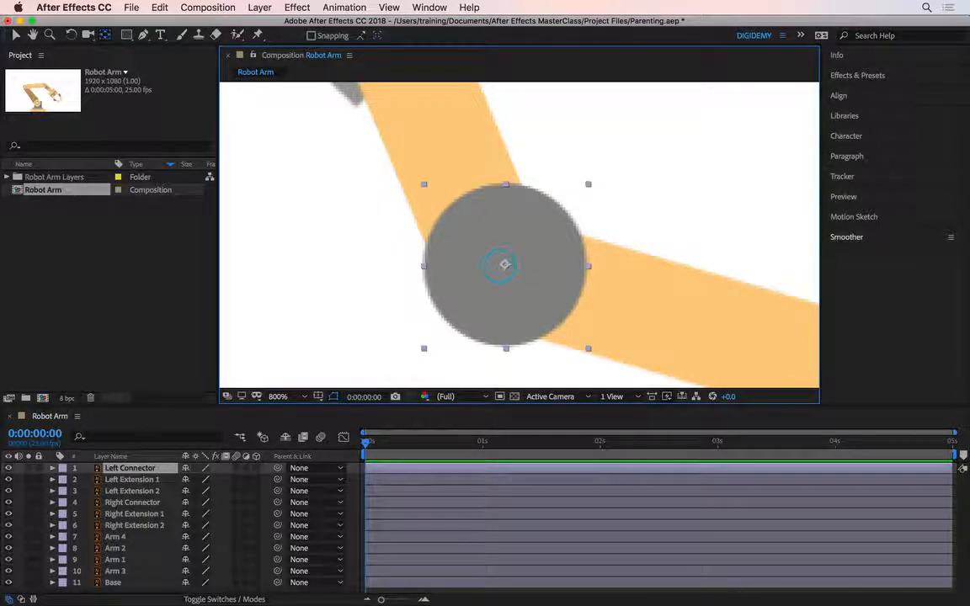
Move the anchor point of Left Extension 1 to its upper end, where it meets the claw base
{"action": "scroll", "coordinate": [515, 278], "scroll_direction": "down", "scroll_amount": 2}
{"action": "left_click", "coordinate": [463, 224]}
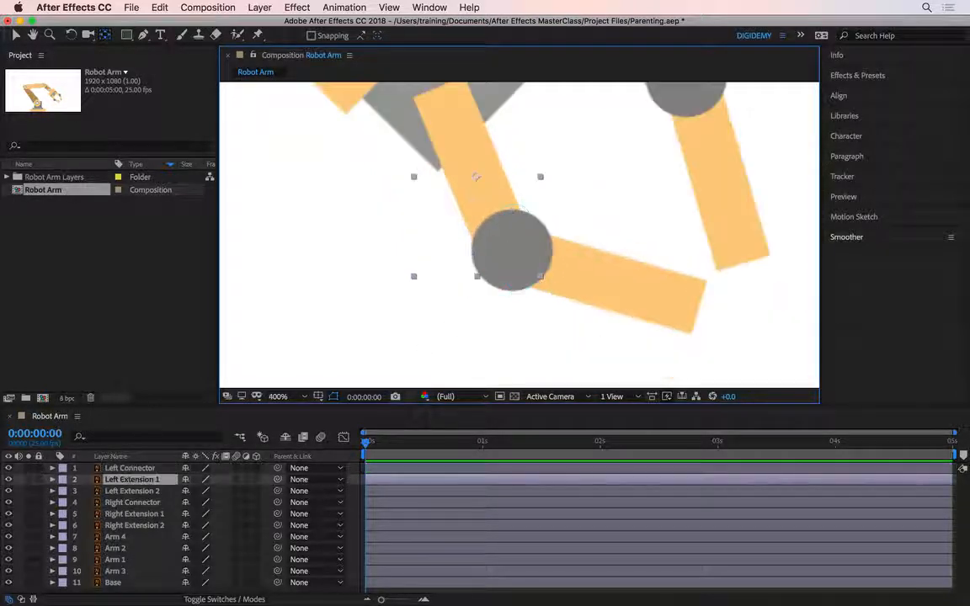
{"action": "left_click_drag", "start_coordinate": [511, 242], "coordinate": [531, 379]}
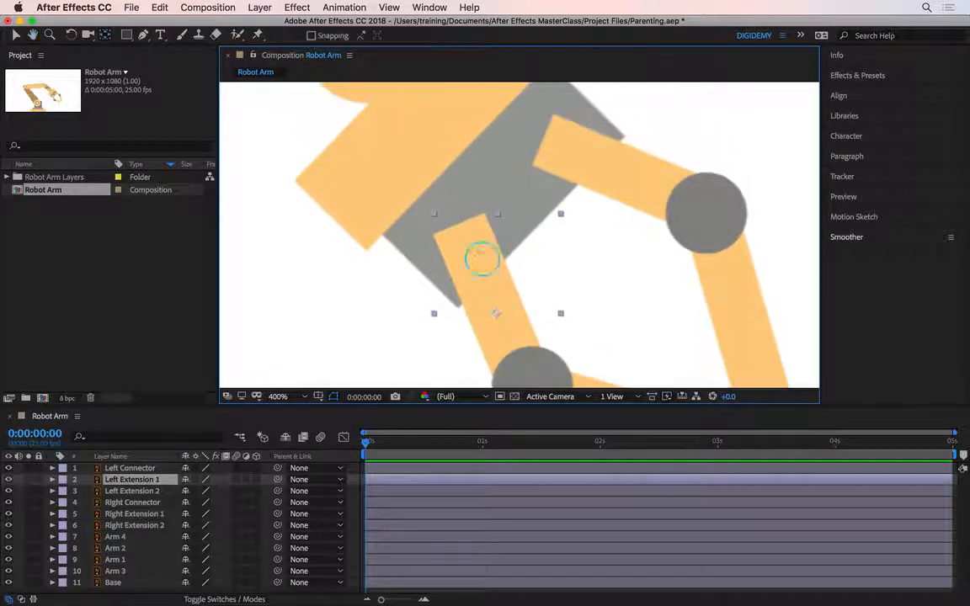
{"action": "left_click_drag", "start_coordinate": [496, 315], "coordinate": [463, 226]}
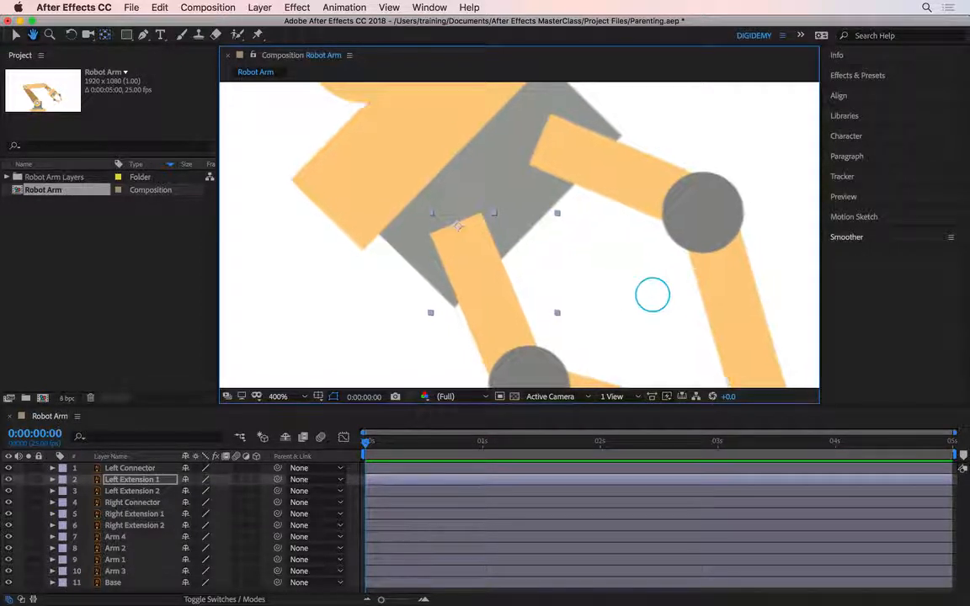
Move the anchor point of Right Extension 1 to the centre of the Right Connector joint
{"action": "key", "text": "space"}
{"action": "left_click_drag", "start_coordinate": [652, 295], "coordinate": [496, 231]}
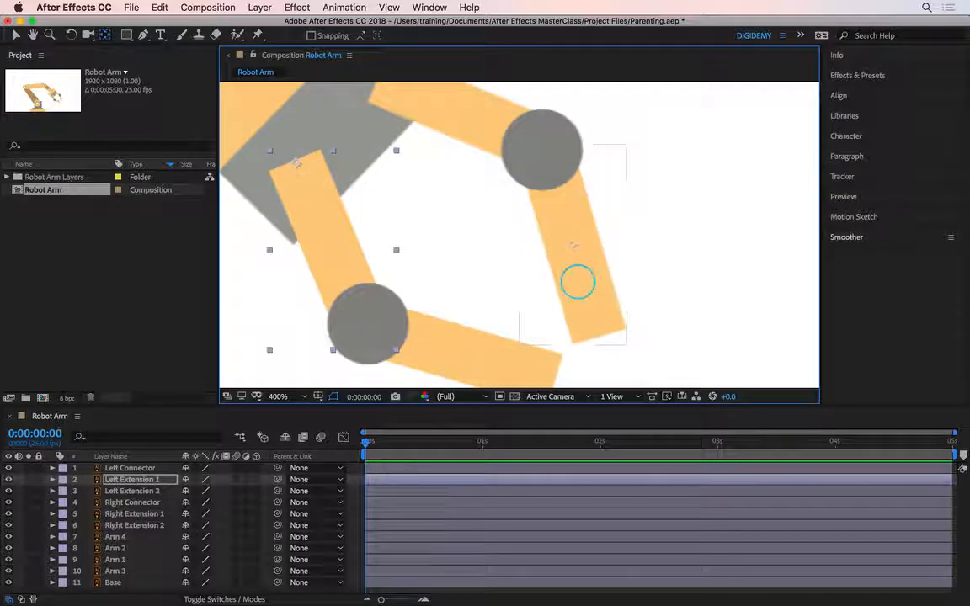
{"action": "left_click", "coordinate": [572, 252]}
{"action": "key", "text": "space"}
{"action": "left_click_drag", "start_coordinate": [572, 253], "coordinate": [552, 205]}
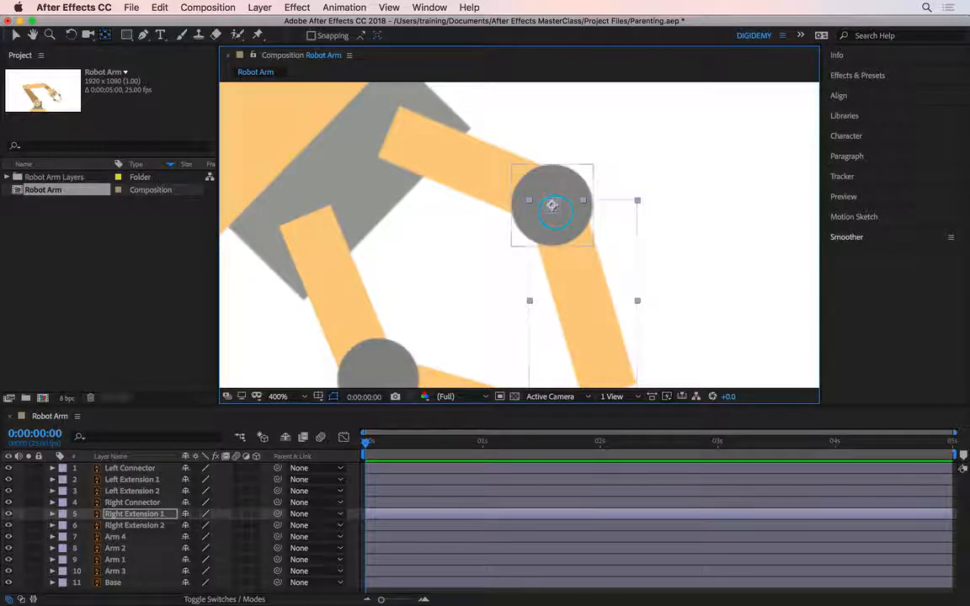
{"action": "left_click", "coordinate": [552, 202]}
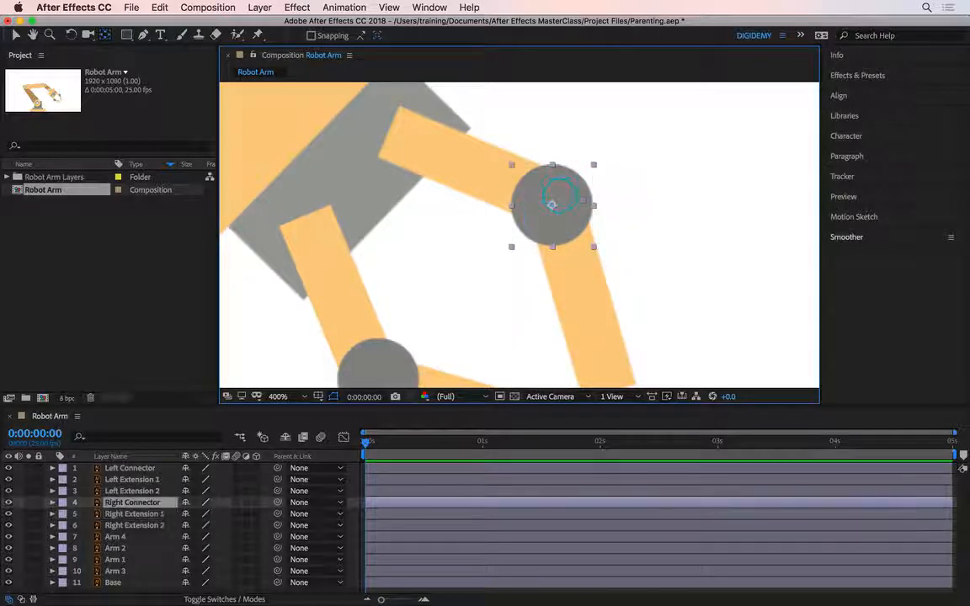
Move the anchor point of Right Extension 2 to its inner end, where it meets the claw base
{"action": "left_click", "coordinate": [481, 178]}
{"action": "key", "text": "space"}
{"action": "left_click_drag", "start_coordinate": [489, 202], "coordinate": [526, 253]}
{"action": "left_click_drag", "start_coordinate": [513, 216], "coordinate": [428, 181]}
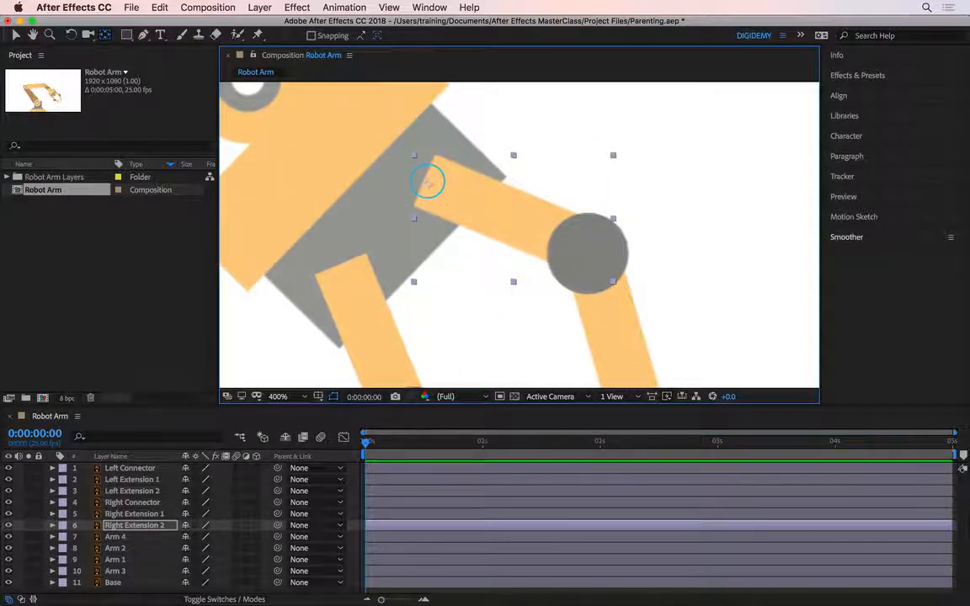
Move the anchor point of Arm 4 to the exact centre of the round joint connecting it to Arm 3
{"action": "key", "text": "space"}
{"action": "left_click_drag", "start_coordinate": [486, 263], "coordinate": [617, 292]}
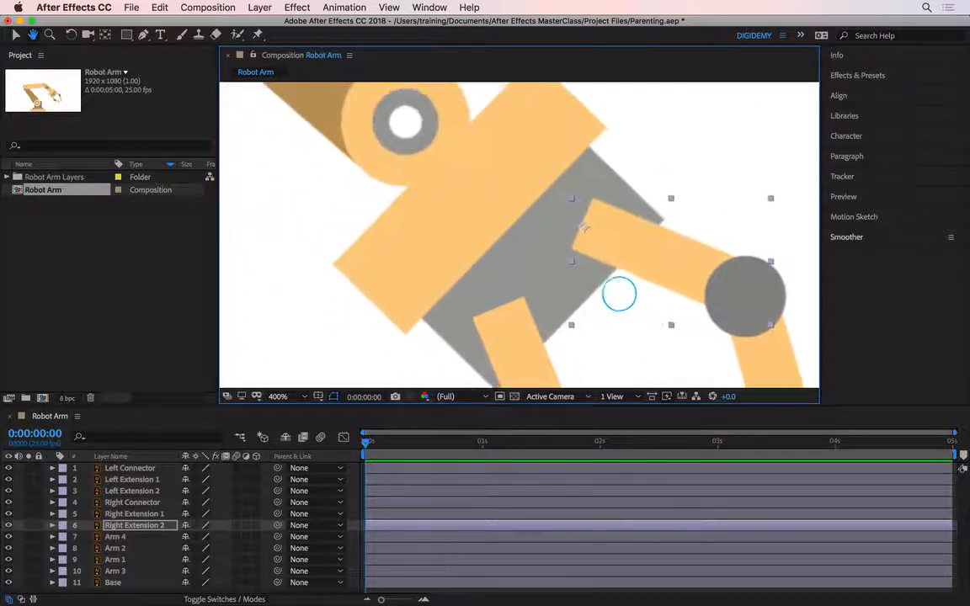
{"action": "scroll", "coordinate": [564, 302], "scroll_direction": "down", "scroll_amount": 2}
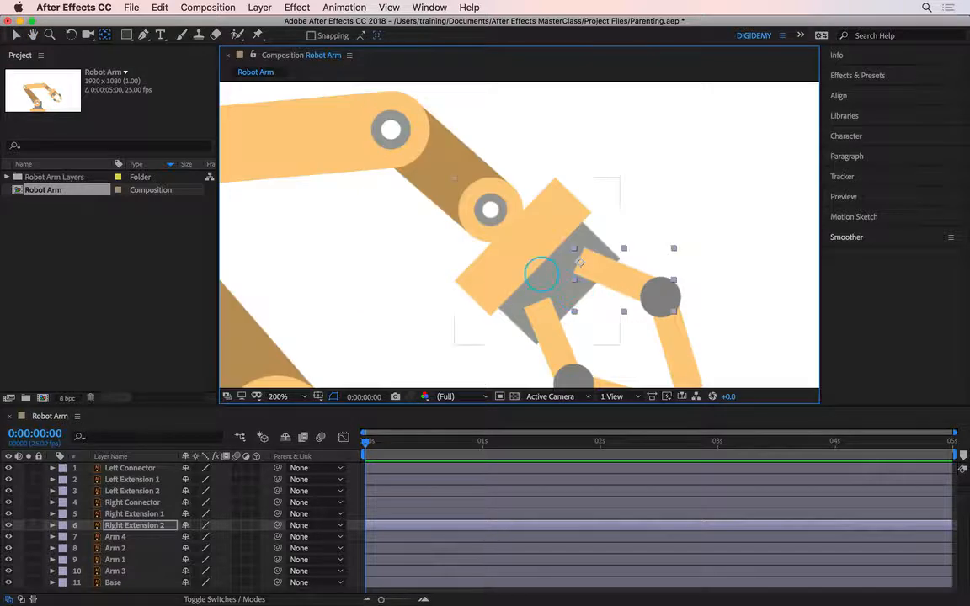
{"action": "left_click", "coordinate": [487, 239]}
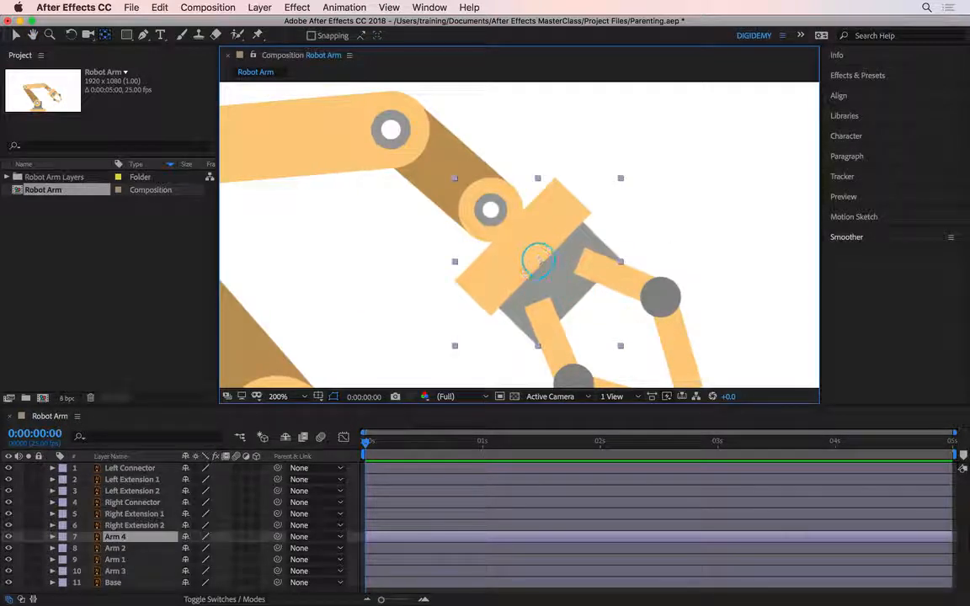
{"action": "left_click_drag", "start_coordinate": [539, 261], "coordinate": [489, 209]}
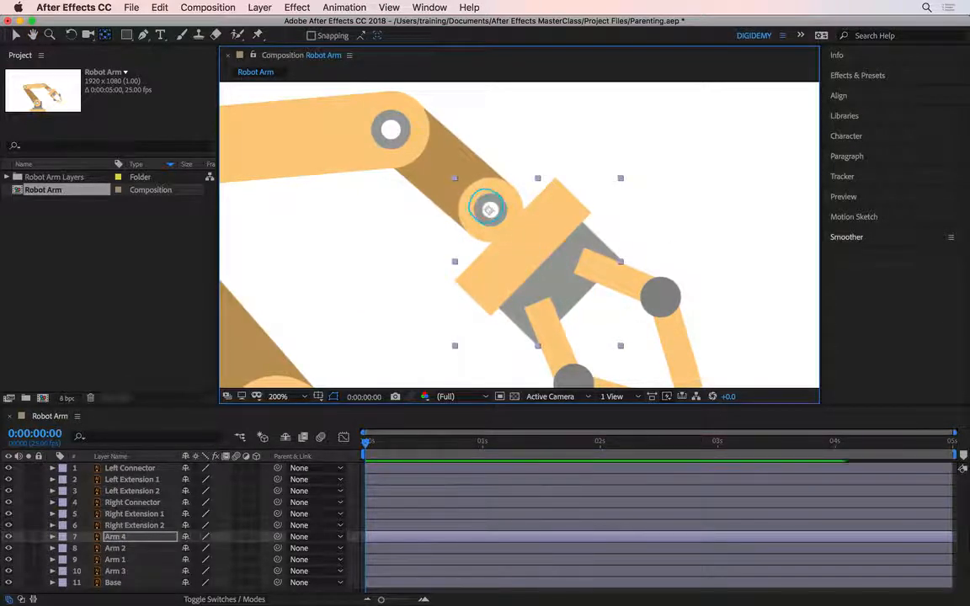
{"action": "scroll", "coordinate": [490, 210], "scroll_direction": "up", "scroll_amount": 4}
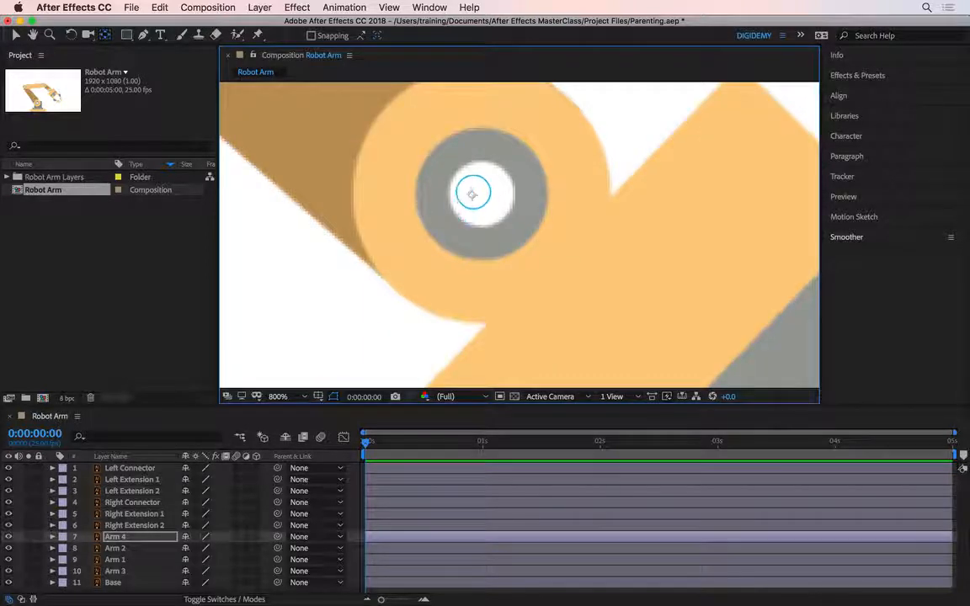
{"action": "left_click_drag", "start_coordinate": [490, 195], "coordinate": [481, 195]}
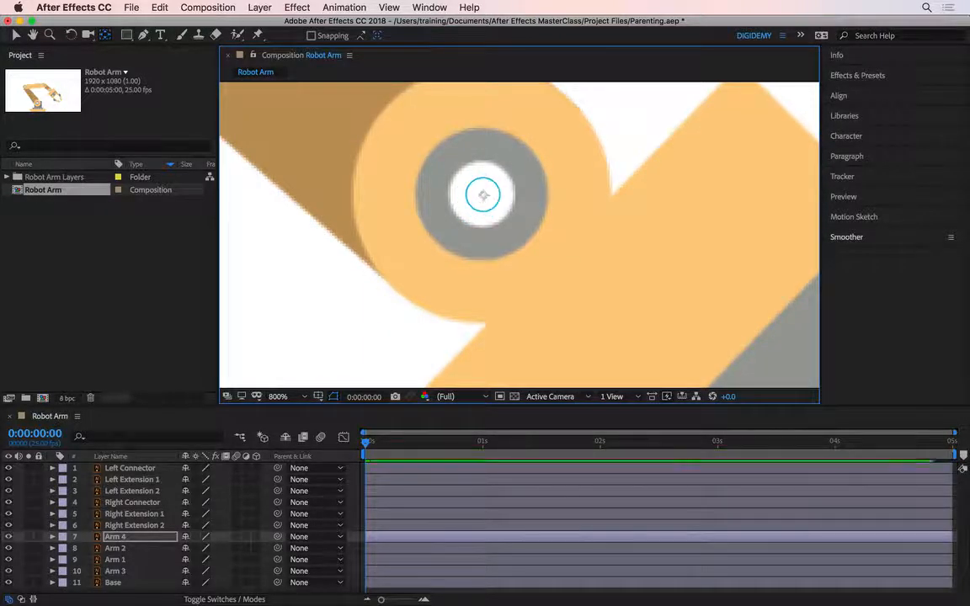
Move the anchor point of Arm 3 to the exact centre of the joint connecting it to Arm 2
{"action": "scroll", "coordinate": [510, 211], "scroll_direction": "down", "scroll_amount": 4}
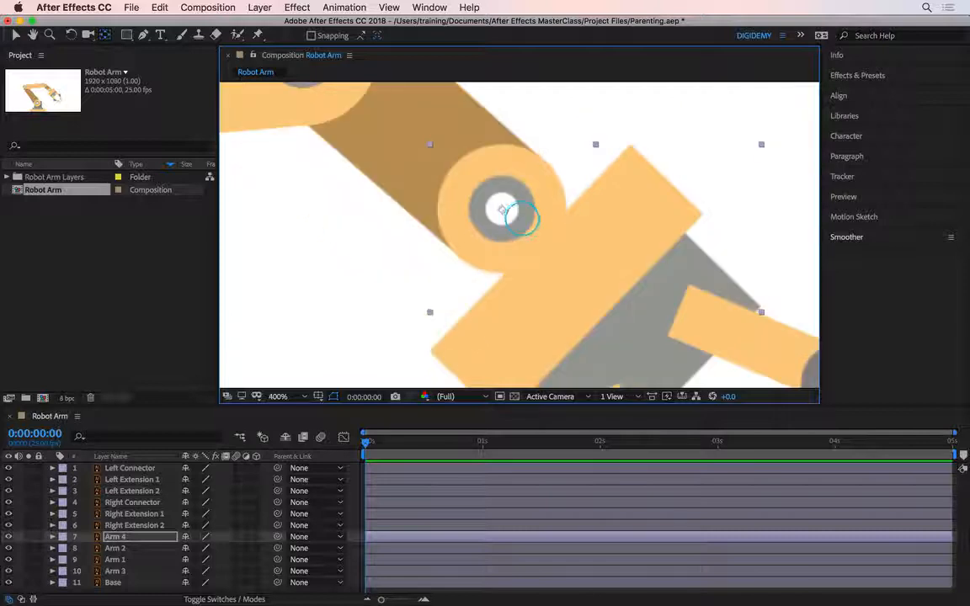
{"action": "left_click", "coordinate": [473, 168]}
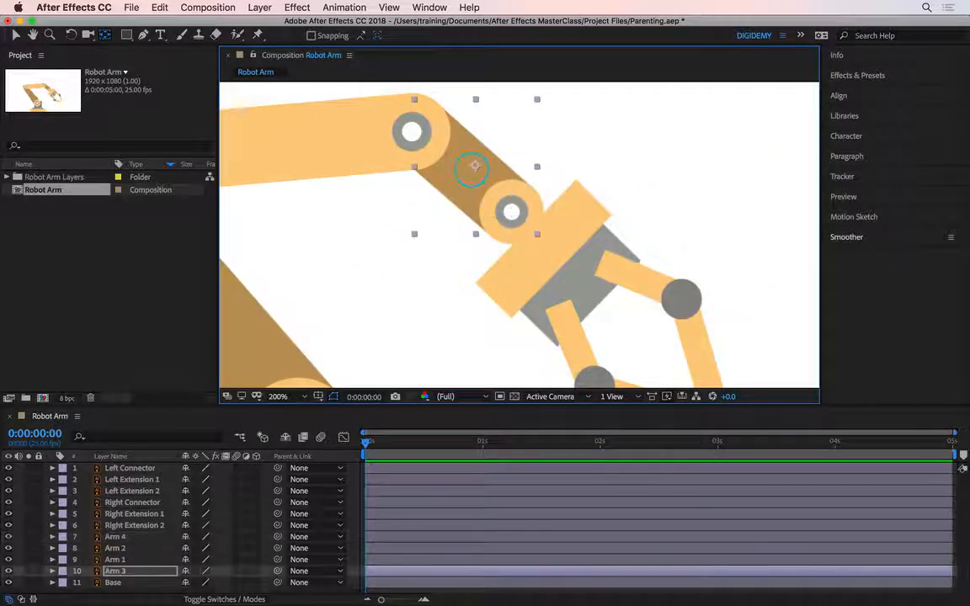
{"action": "left_click_drag", "start_coordinate": [464, 167], "coordinate": [466, 197]}
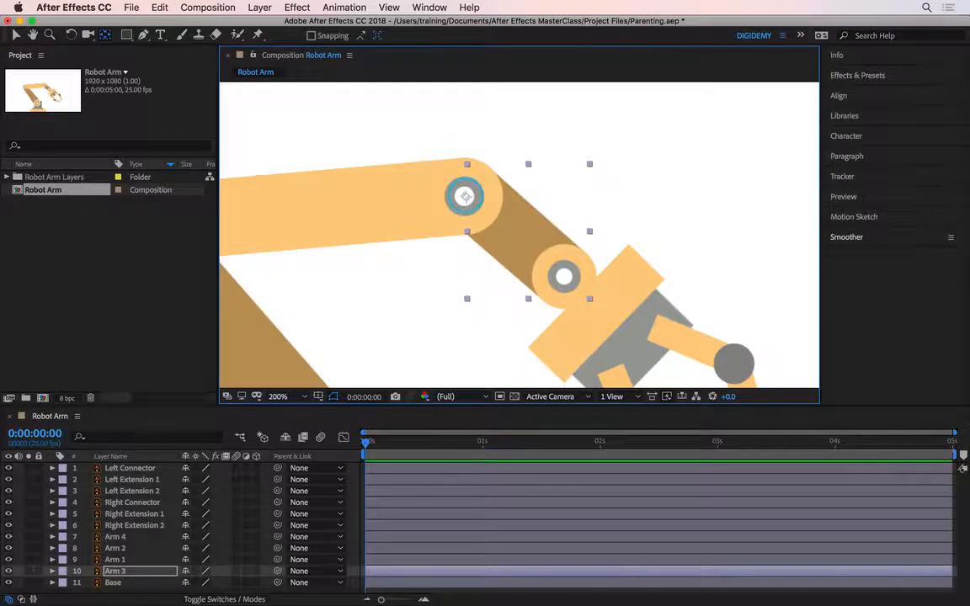
{"action": "scroll", "coordinate": [465, 207], "scroll_direction": "up", "scroll_amount": 4}
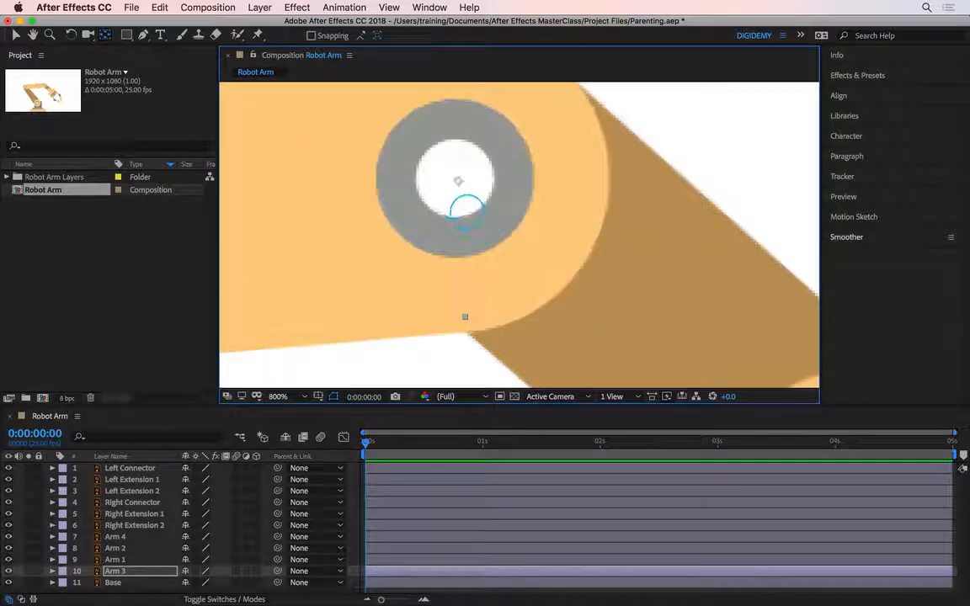
{"action": "left_click_drag", "start_coordinate": [458, 181], "coordinate": [455, 180]}
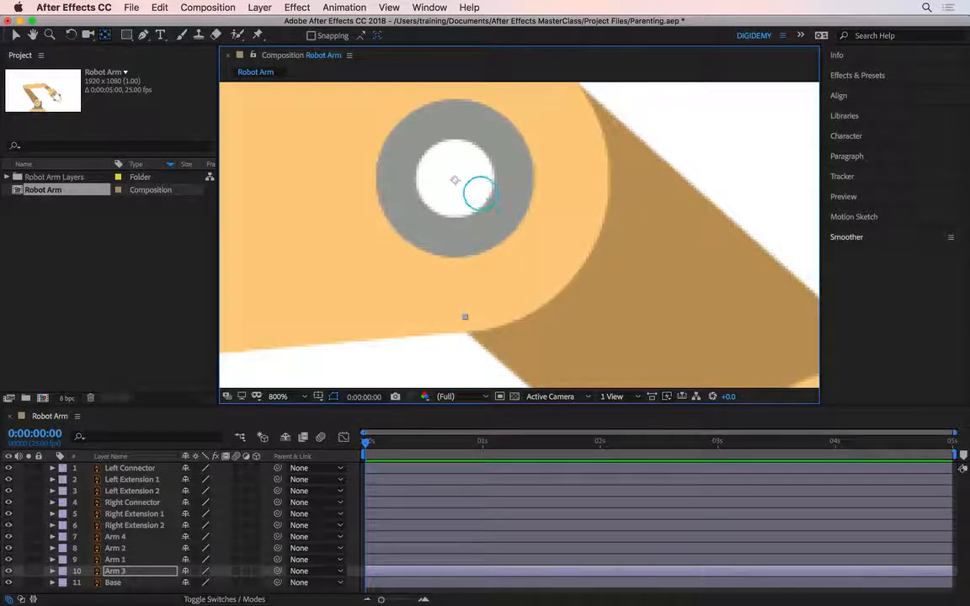
Move the anchor point of Arm 2 to the centre of the joint connecting it to Arm 1
{"action": "scroll", "coordinate": [479, 193], "scroll_direction": "down", "scroll_amount": 4}
{"action": "left_click_drag", "start_coordinate": [455, 228], "coordinate": [598, 246]}
{"action": "left_click", "coordinate": [475, 233]}
{"action": "mouse_move", "coordinate": [431, 214]}
{"action": "left_mouse_down"}
{"action": "mouse_move", "coordinate": [580, 201]}
{"action": "mouse_move", "coordinate": [542, 194]}
{"action": "mouse_move", "coordinate": [436, 213]}
{"action": "left_mouse_up"}
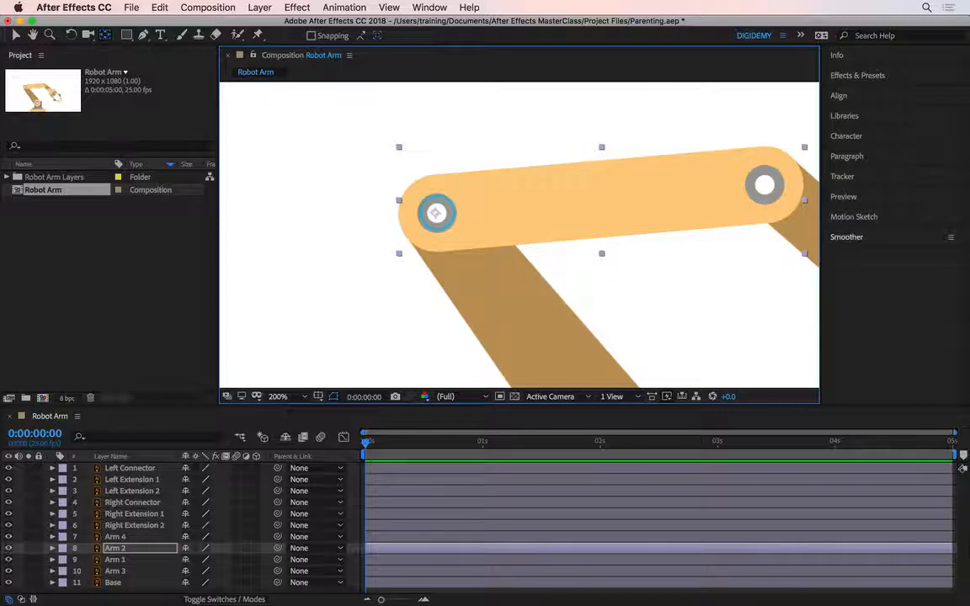
Move the anchor point of Arm 1 to the centre of the large round joint at the base
{"action": "scroll", "coordinate": [481, 224], "scroll_direction": "down", "scroll_amount": 2}
{"action": "left_click", "coordinate": [477, 215]}
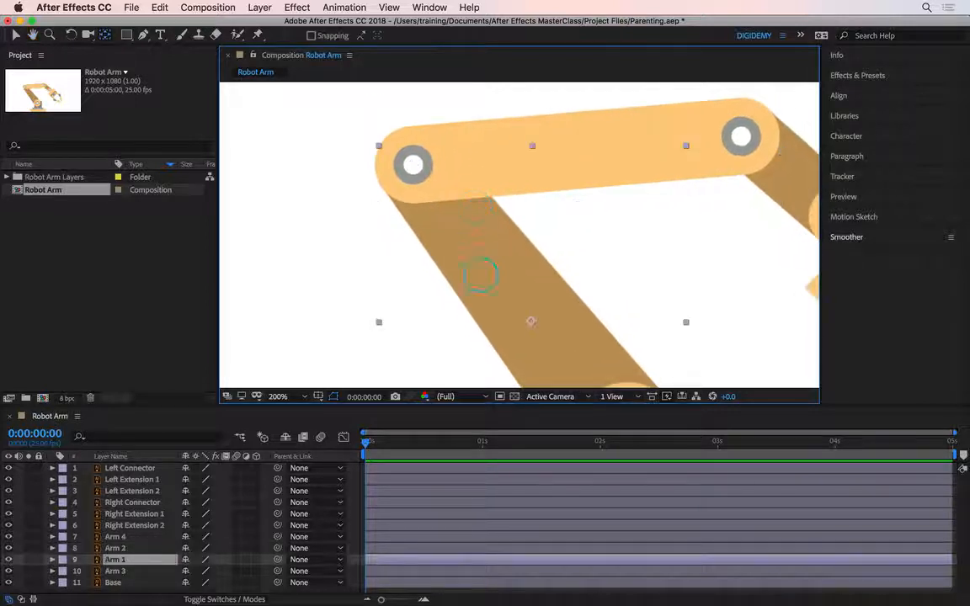
{"action": "scroll", "coordinate": [505, 278], "scroll_direction": "down", "scroll_amount": 4}
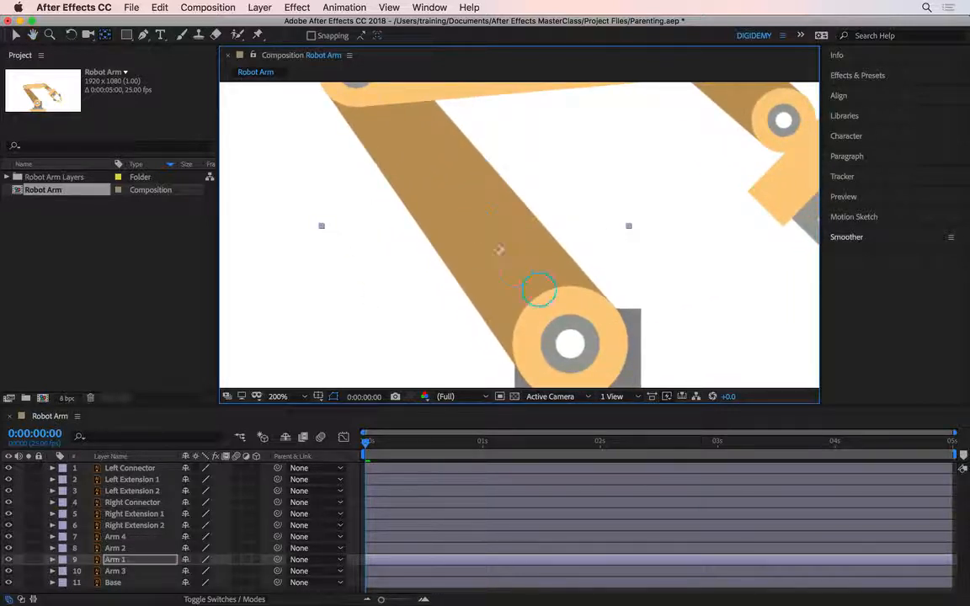
{"action": "left_click_drag", "start_coordinate": [499, 249], "coordinate": [570, 343]}
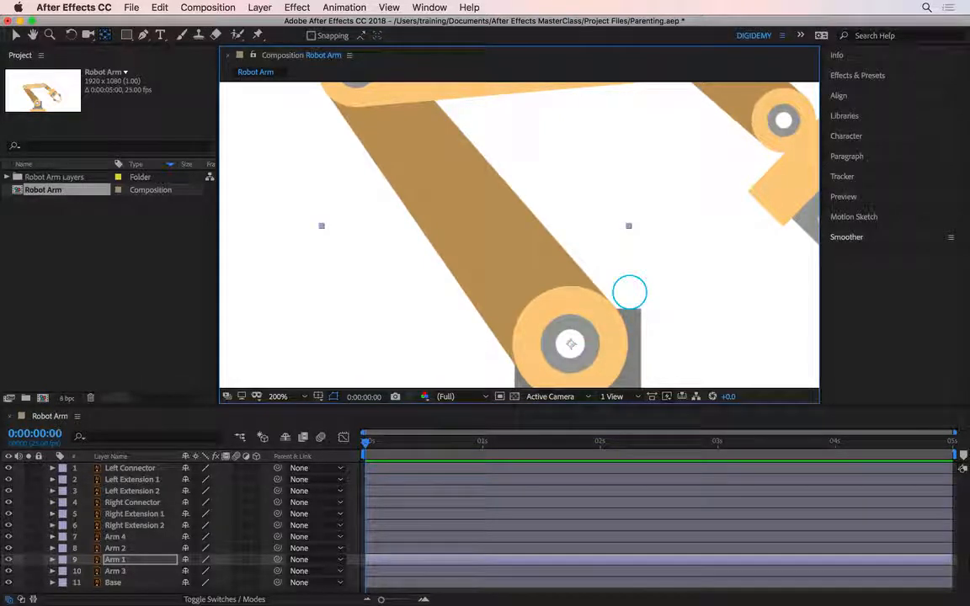
Parent the Left Extension 2 layer of the lower claw to Left Connector
{"action": "key", "text": "shift+slash"}
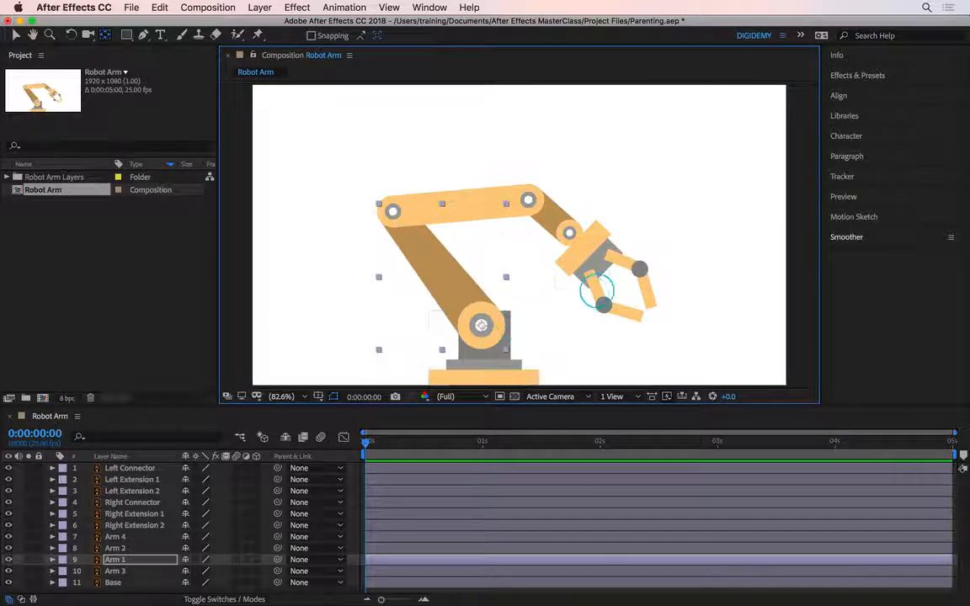
{"action": "scroll", "coordinate": [620, 284], "scroll_direction": "up", "scroll_amount": 2}
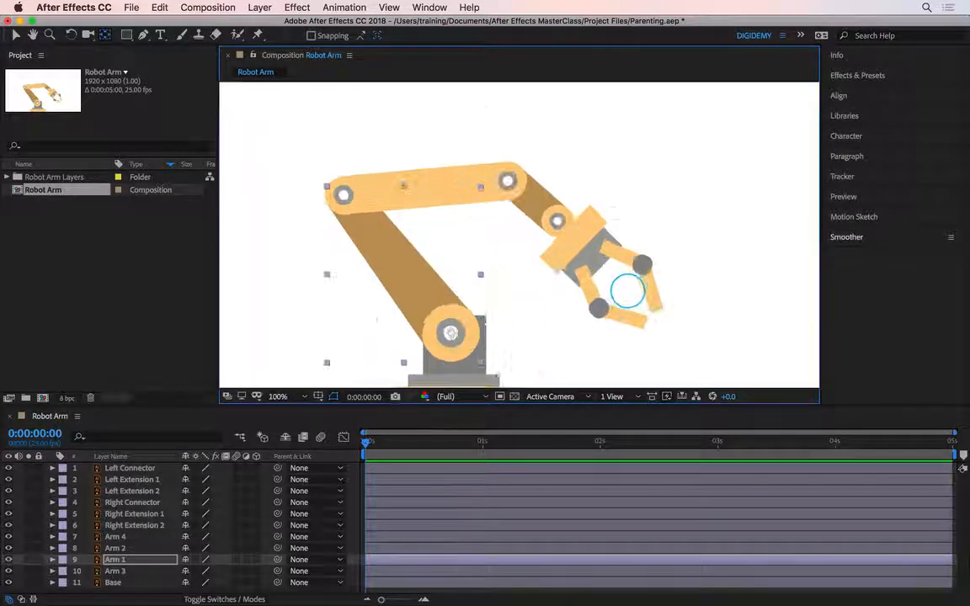
{"action": "left_click", "coordinate": [623, 345]}
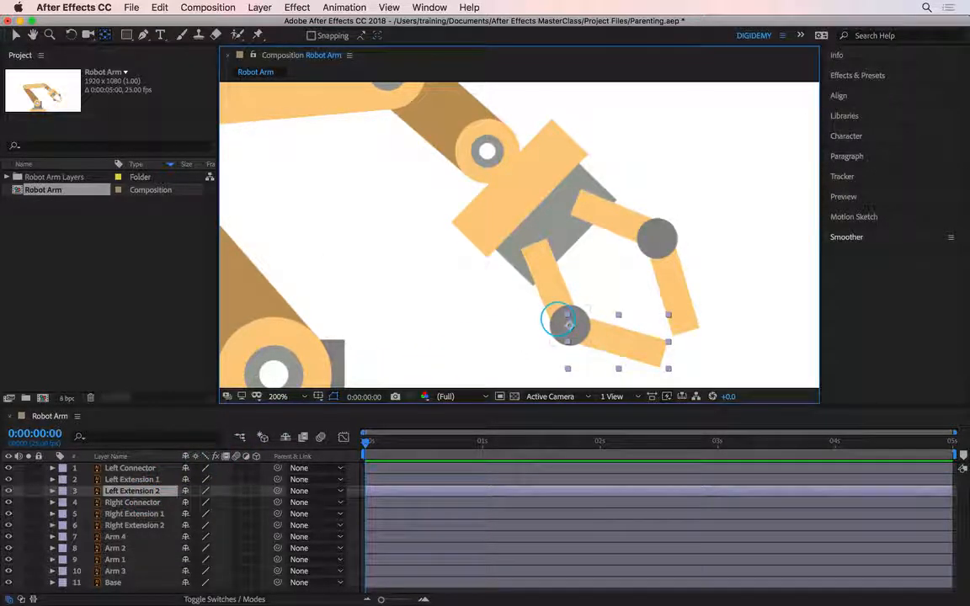
{"action": "left_click", "coordinate": [570, 325]}
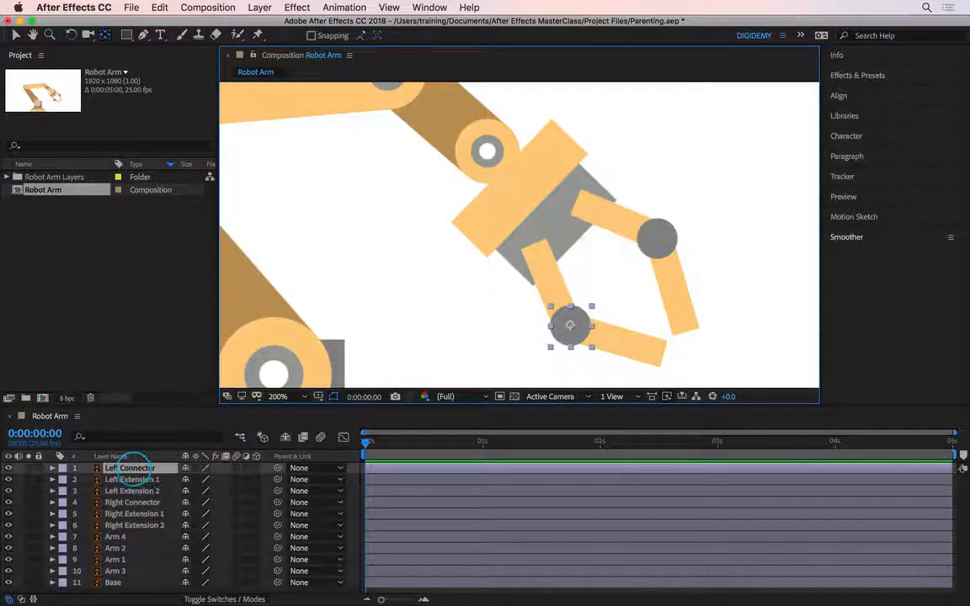
{"action": "left_click", "coordinate": [132, 491]}
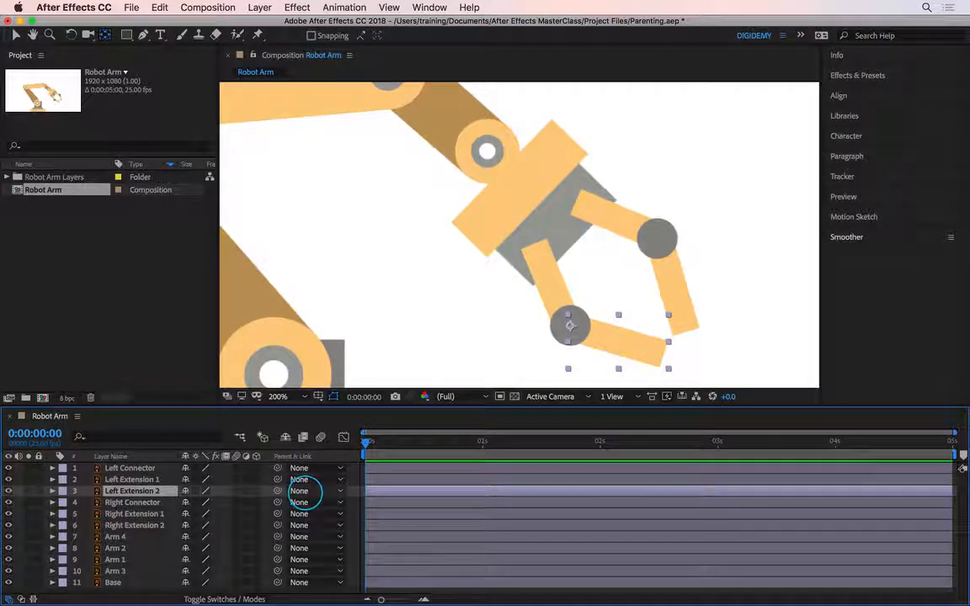
{"action": "left_click", "coordinate": [302, 492]}
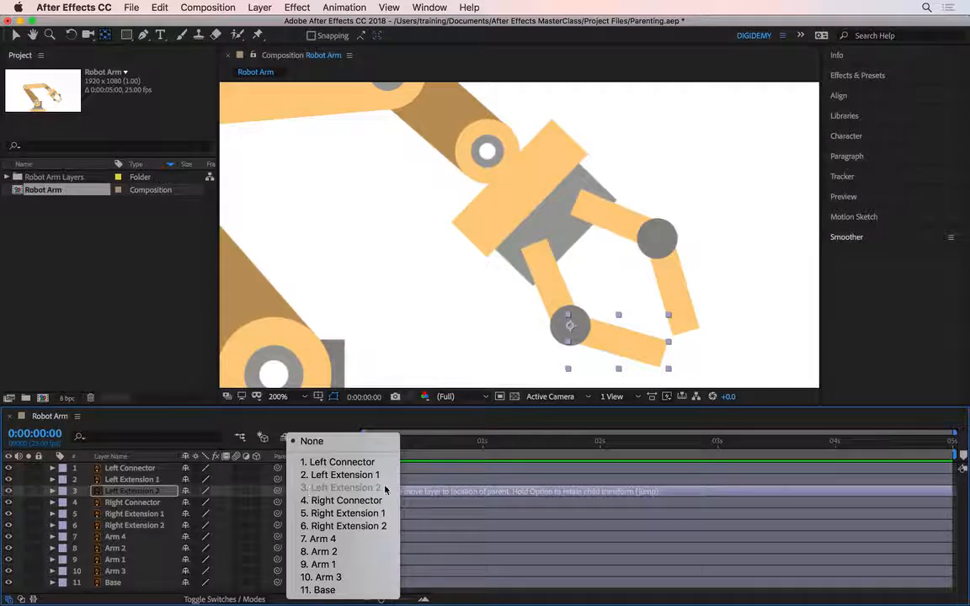
{"action": "left_click", "coordinate": [332, 463]}
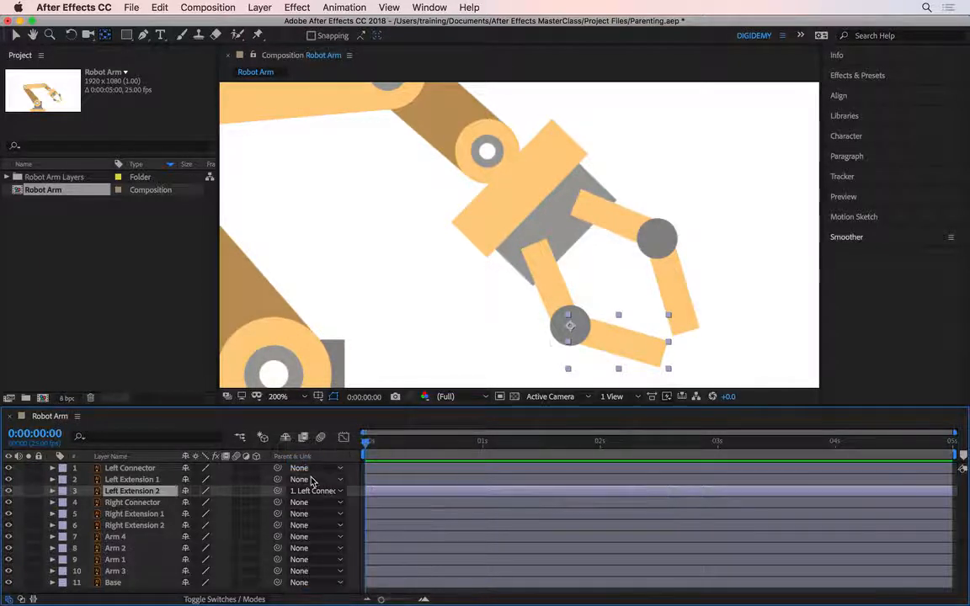
Test the parent link by rotating Left Connector to about -49° and Left Extension 2 to about 40°
{"action": "left_click", "coordinate": [168, 468], "text": "super"}
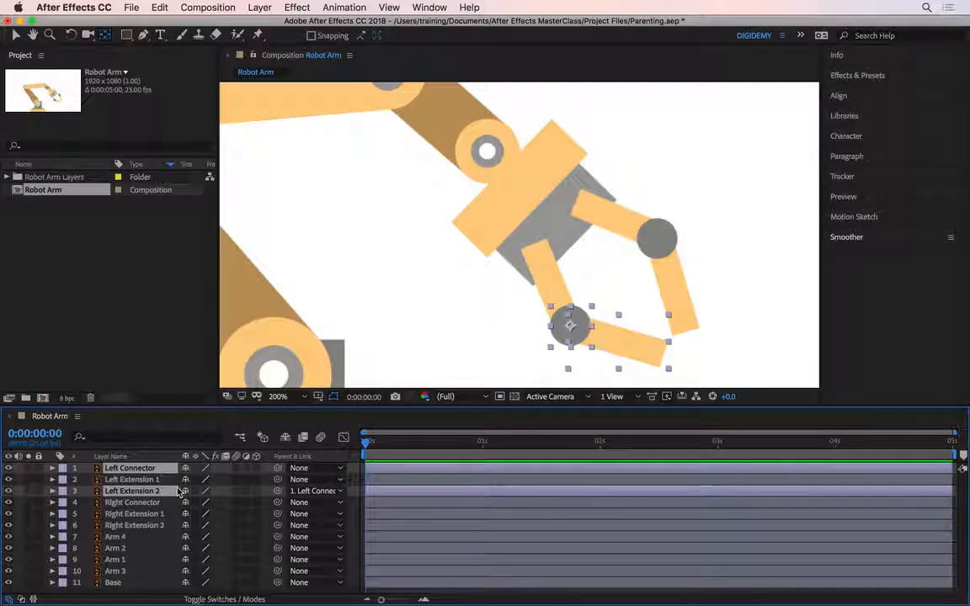
{"action": "key", "text": "r"}
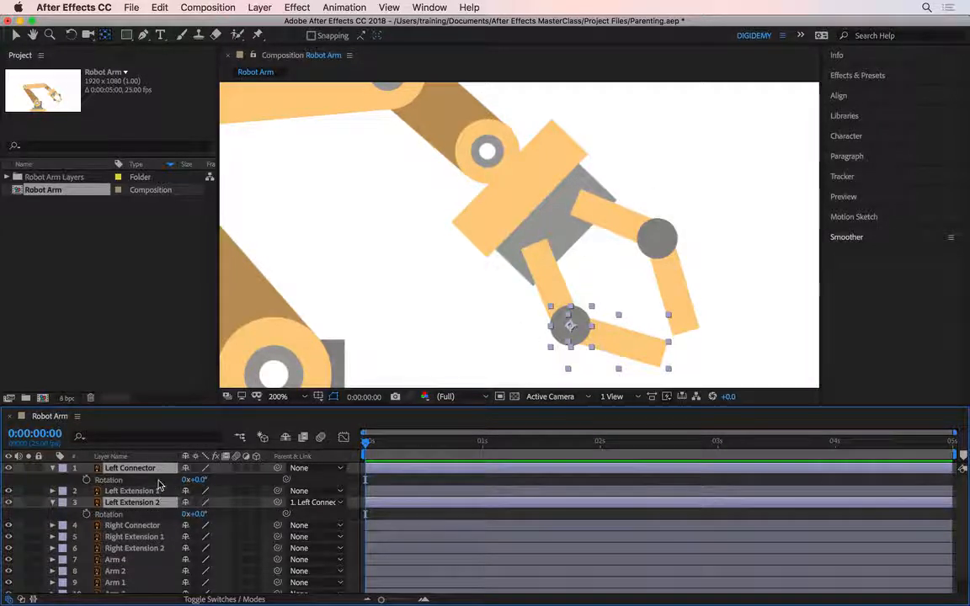
{"action": "left_click", "coordinate": [161, 480]}
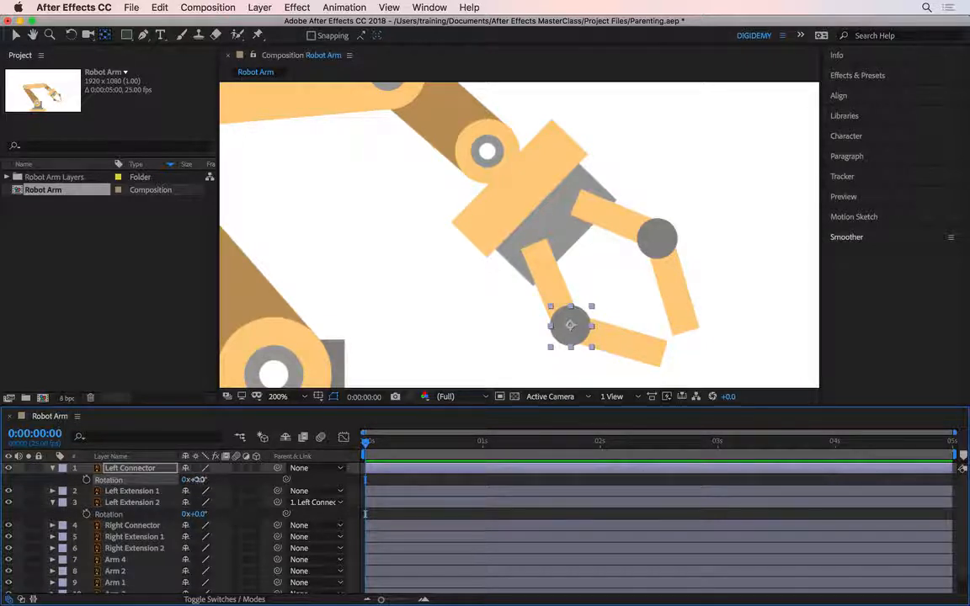
{"action": "mouse_move", "coordinate": [199, 480]}
{"action": "left_mouse_down"}
{"action": "mouse_move", "coordinate": [210, 480]}
{"action": "mouse_move", "coordinate": [198, 481]}
{"action": "mouse_move", "coordinate": [210, 493]}
{"action": "left_mouse_up"}
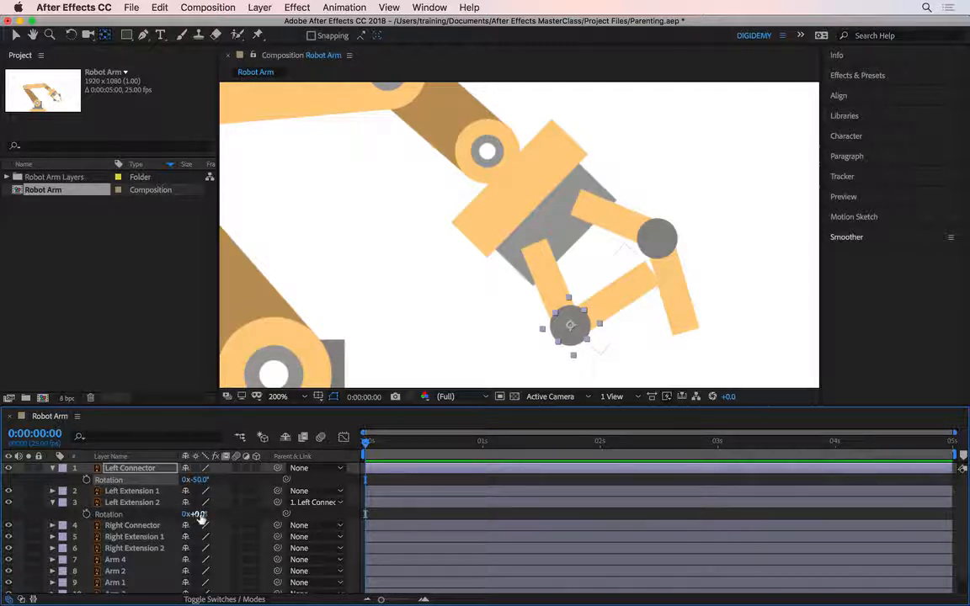
{"action": "left_click_drag", "start_coordinate": [196, 514], "coordinate": [221, 484]}
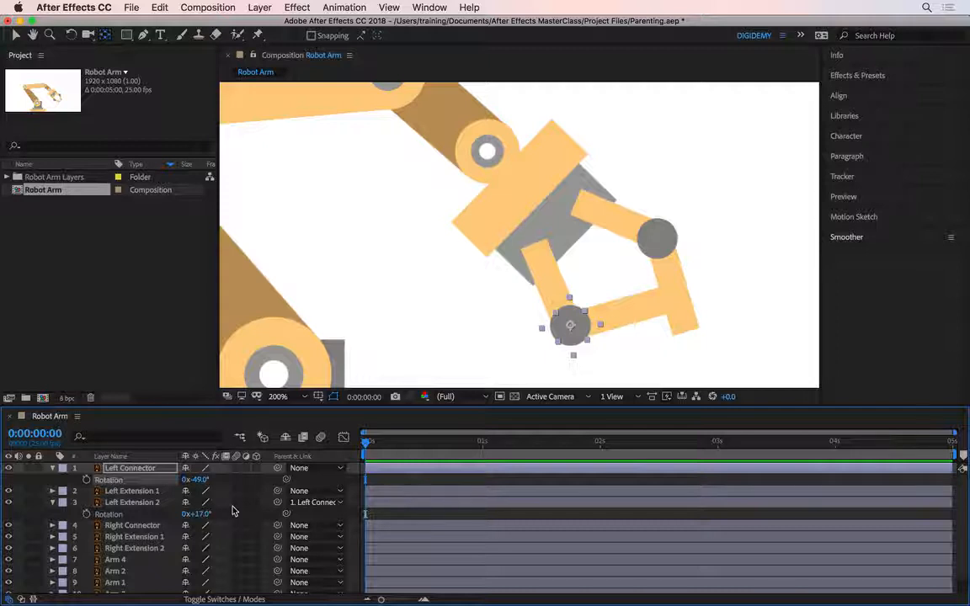
{"action": "left_click_drag", "start_coordinate": [203, 514], "coordinate": [216, 513]}
Reset the rotation of Left Connector and Left Extension 2 to 0°
{"action": "left_click", "coordinate": [198, 480]}
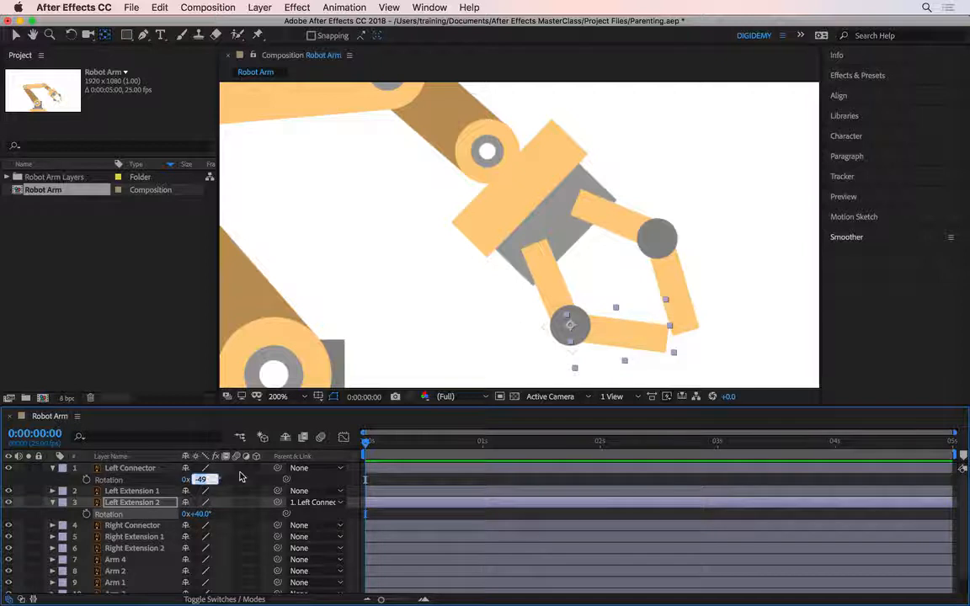
{"action": "type", "text": "0"}
{"action": "key", "text": "Return"}
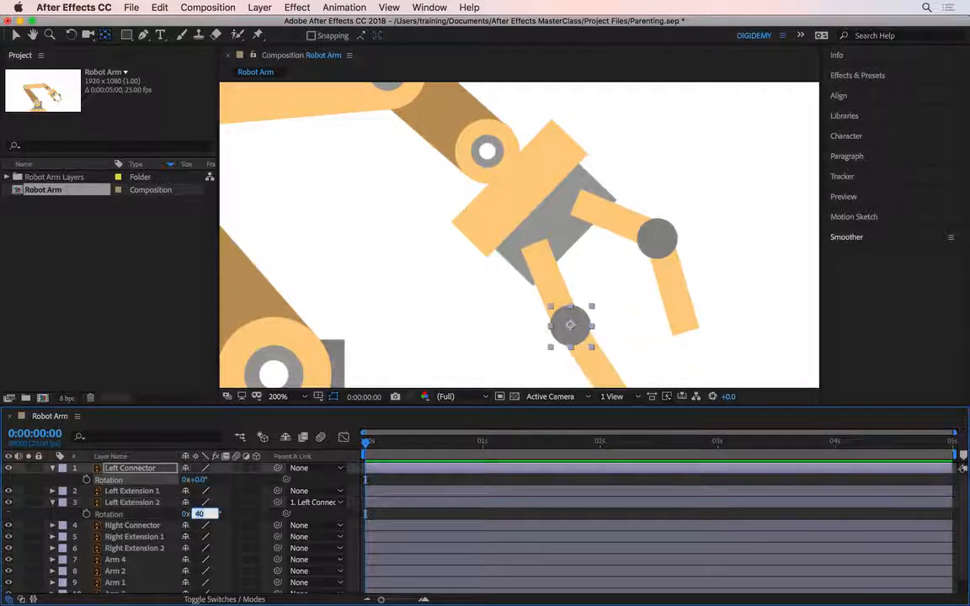
Parent the Left Extension 1 layer to Arm 4
{"action": "left_click", "coordinate": [555, 262]}
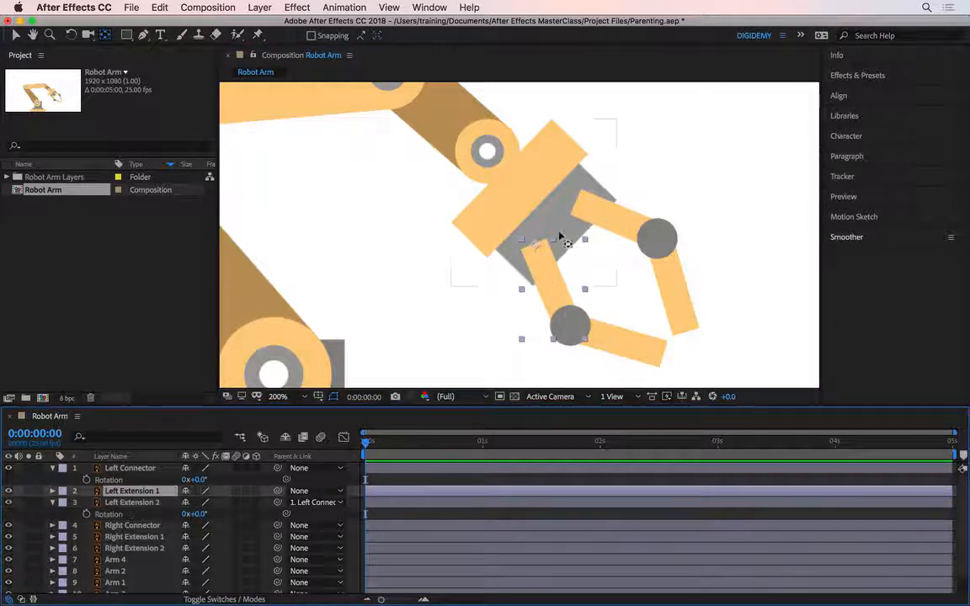
{"action": "left_click", "coordinate": [526, 196]}
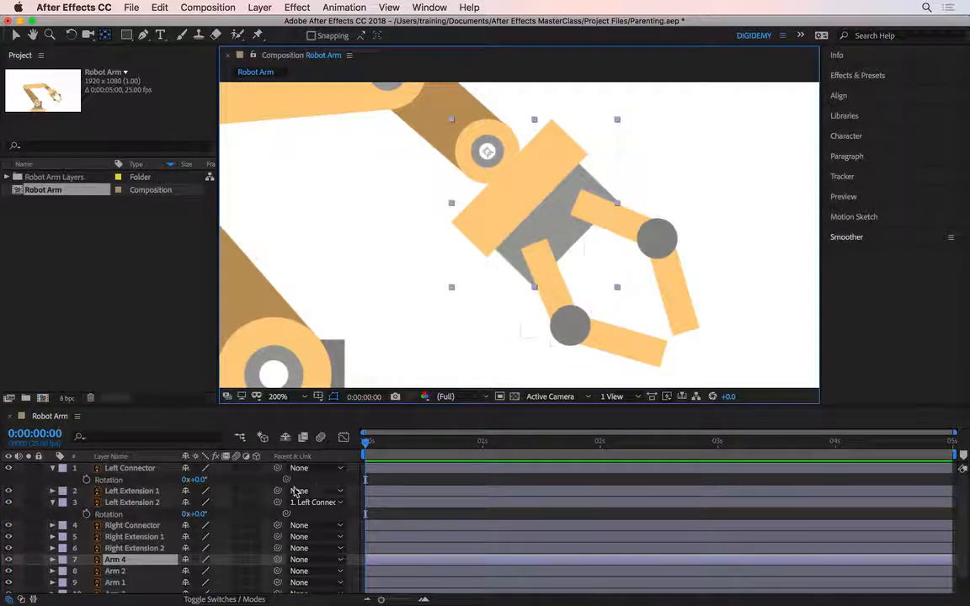
{"action": "left_click", "coordinate": [320, 497]}
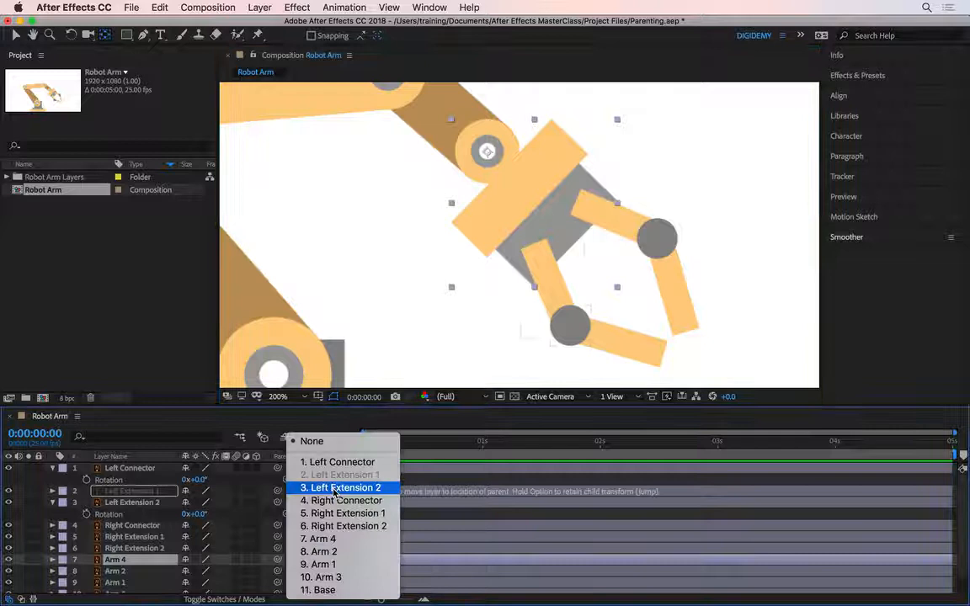
{"action": "left_click", "coordinate": [346, 548]}
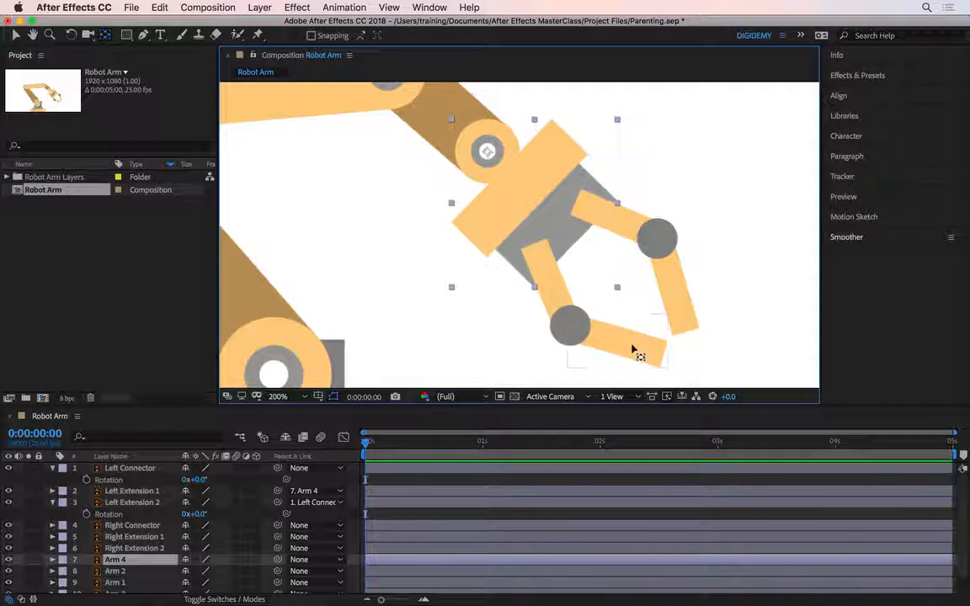
Parent the Right Extension 1 layer of the upper claw to Right Connector
{"action": "left_click", "coordinate": [570, 315]}
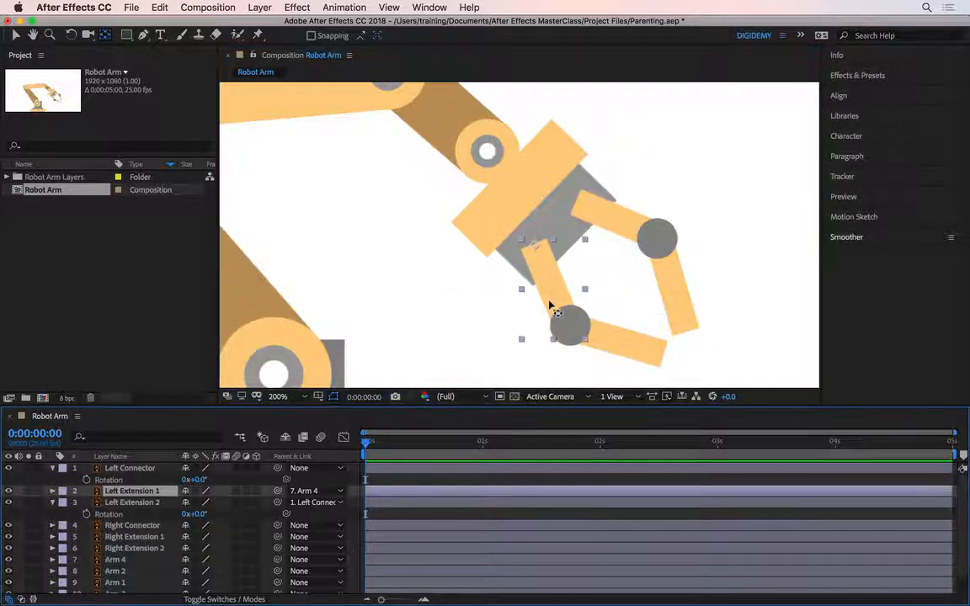
{"action": "left_click", "coordinate": [665, 296]}
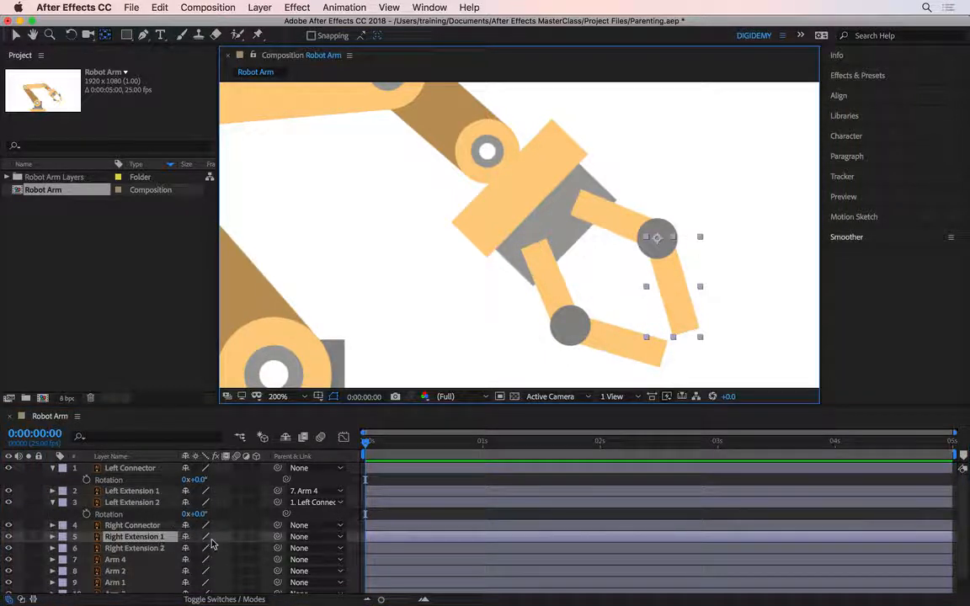
{"action": "left_click", "coordinate": [316, 537]}
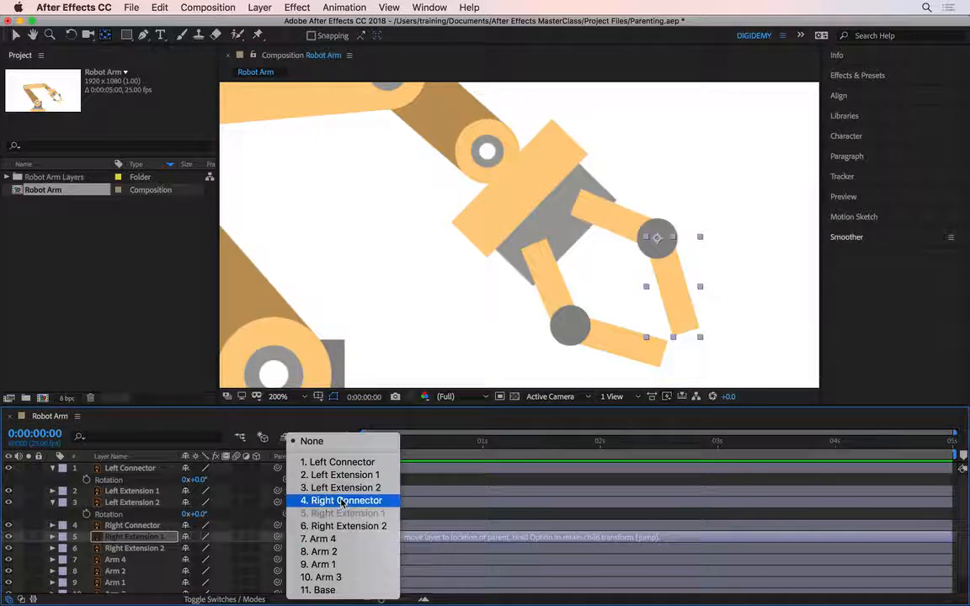
{"action": "left_click", "coordinate": [345, 500]}
Parent Right Connector to Right Extension 2, and Right Extension 2 to Arm 4
{"action": "left_click", "coordinate": [158, 527]}
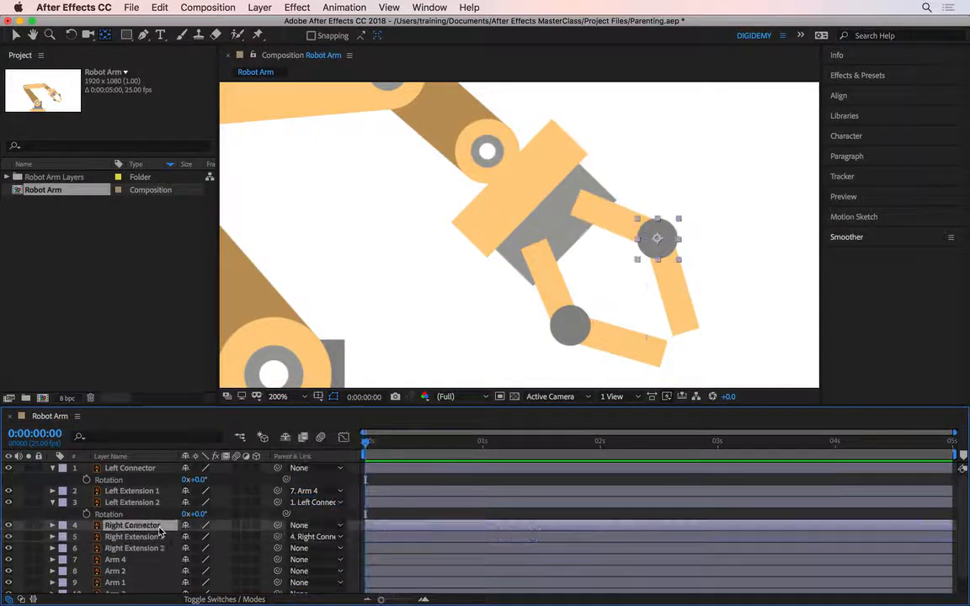
{"action": "left_click", "coordinate": [307, 528]}
{"action": "left_click", "coordinate": [354, 524]}
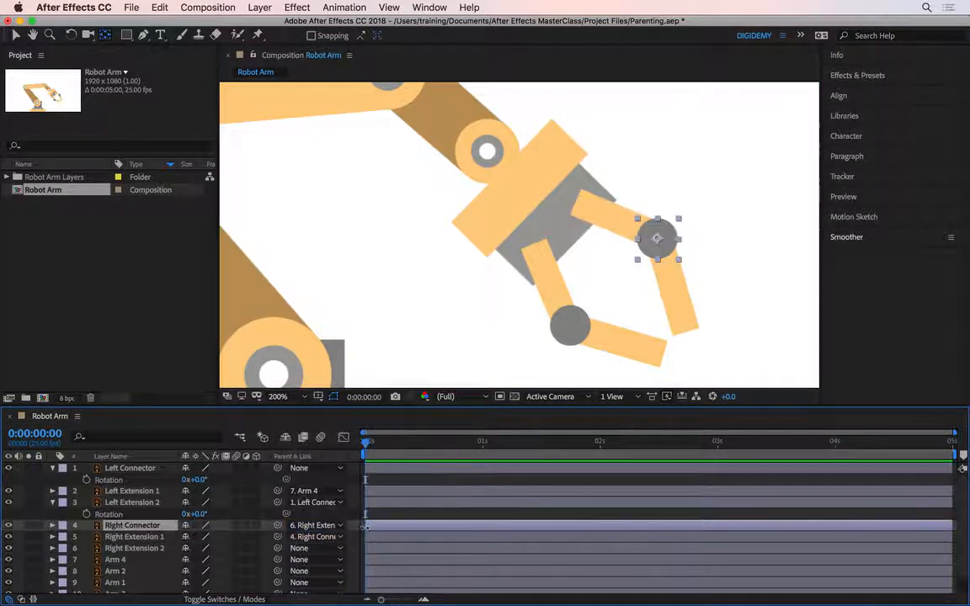
{"action": "left_click", "coordinate": [139, 548]}
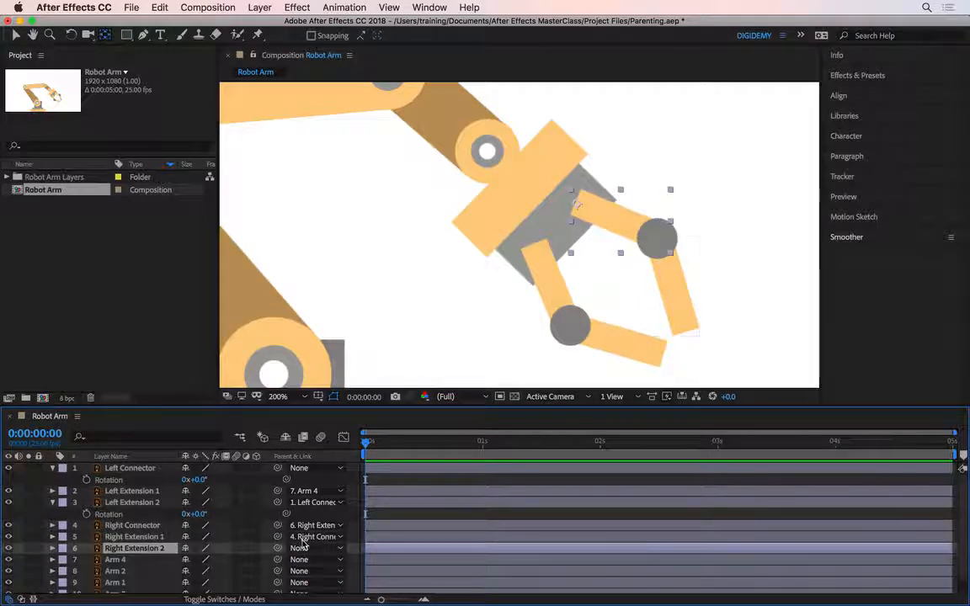
{"action": "left_click", "coordinate": [310, 549]}
{"action": "left_click", "coordinate": [345, 540]}
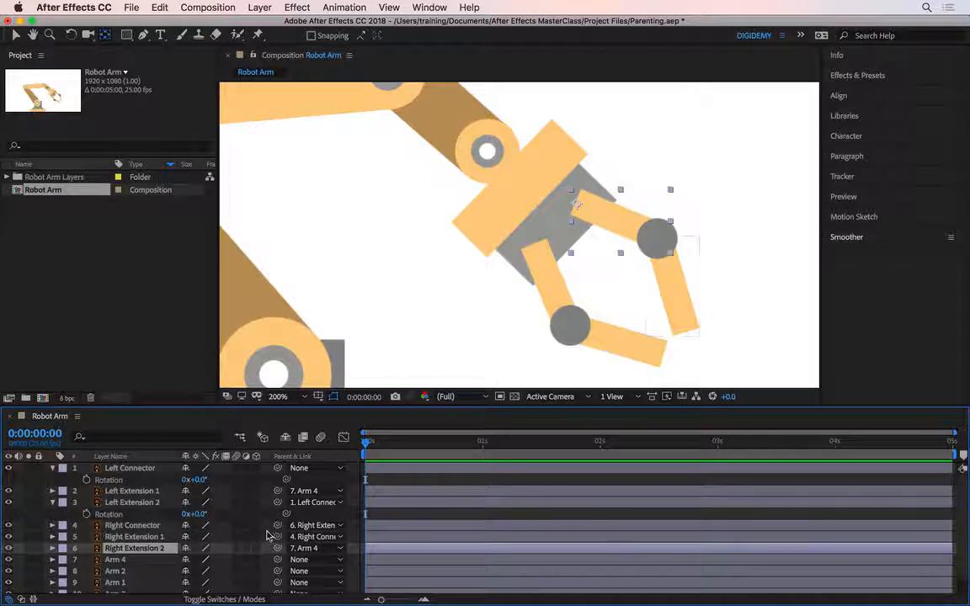
Parent the Arm 4 layer to Arm 3 with the parent pick whip
{"action": "key", "text": "space"}
{"action": "left_click_drag", "start_coordinate": [386, 308], "coordinate": [528, 375]}
{"action": "left_click", "coordinate": [640, 217]}
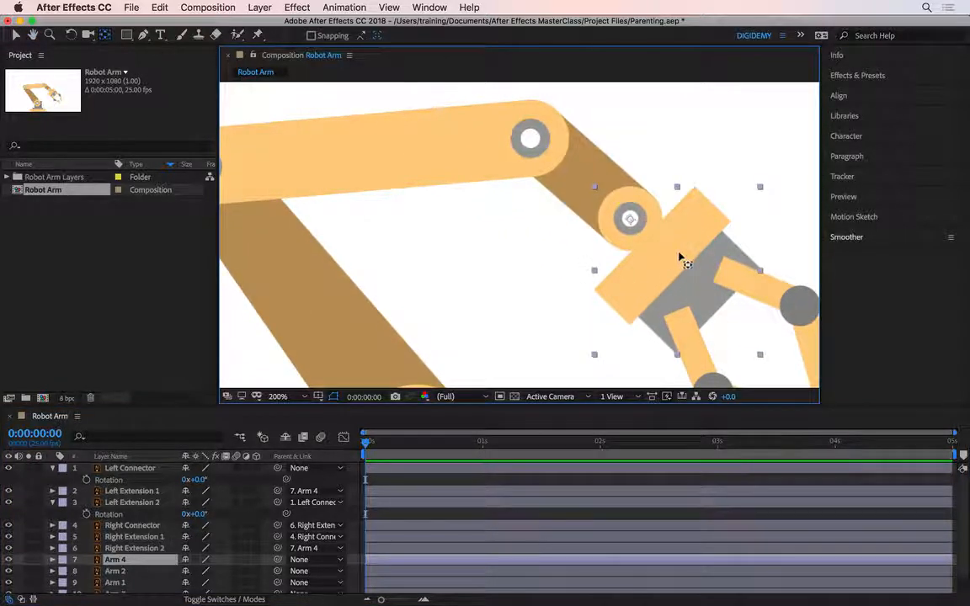
{"action": "left_click", "coordinate": [588, 187]}
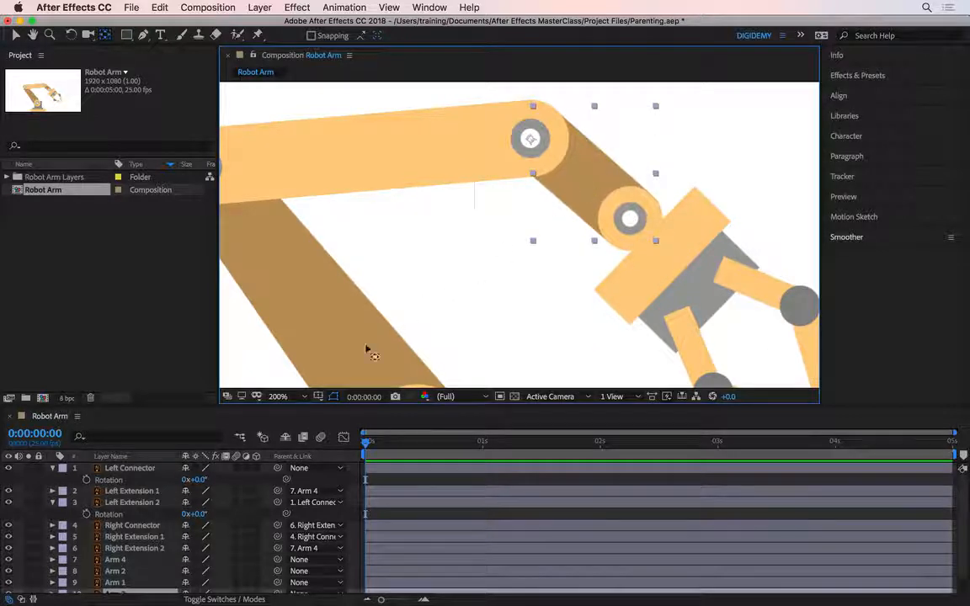
{"action": "scroll", "coordinate": [165, 539], "scroll_direction": "down", "scroll_amount": 1}
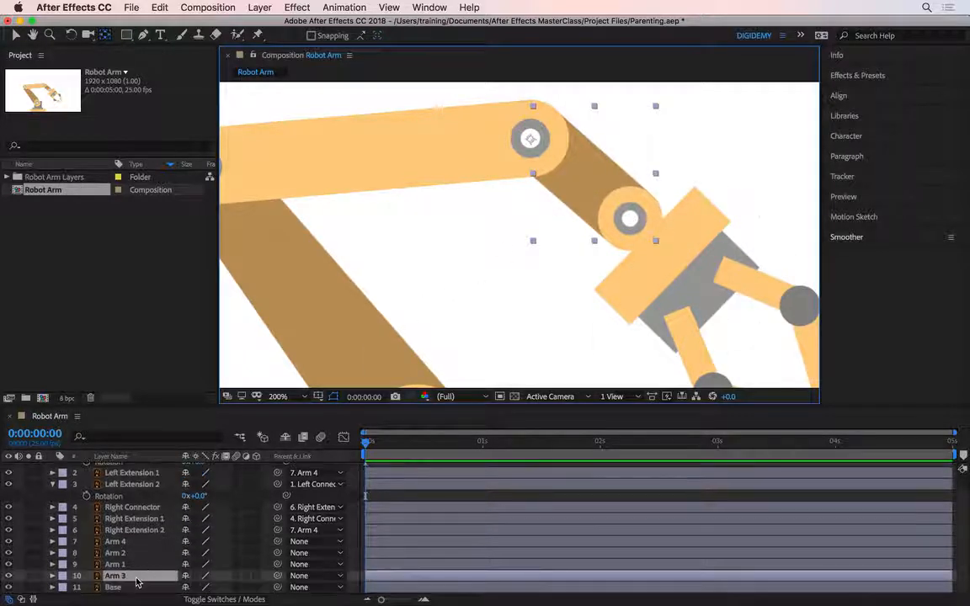
{"action": "left_click", "coordinate": [130, 542]}
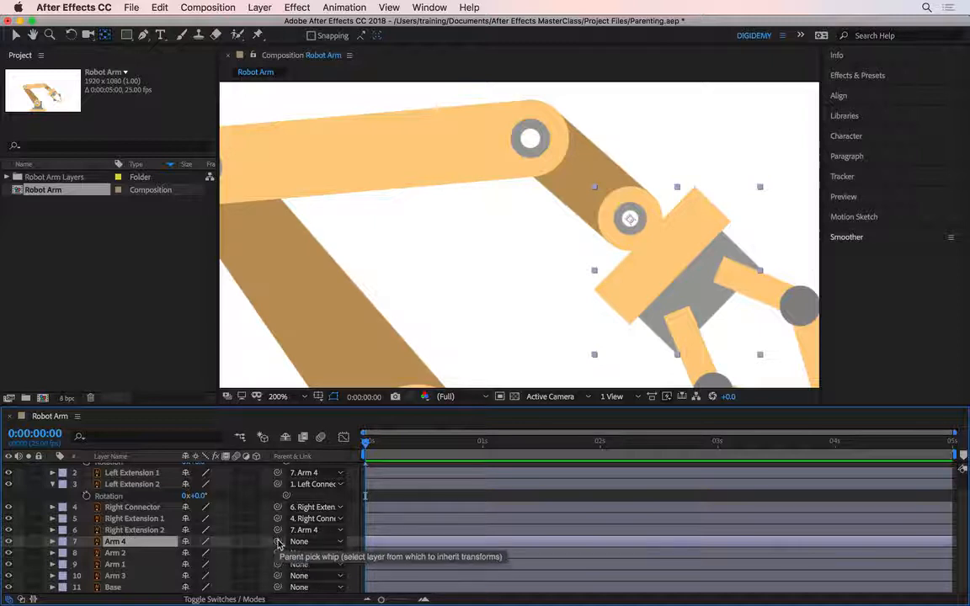
{"action": "left_click_drag", "start_coordinate": [281, 544], "coordinate": [279, 579]}
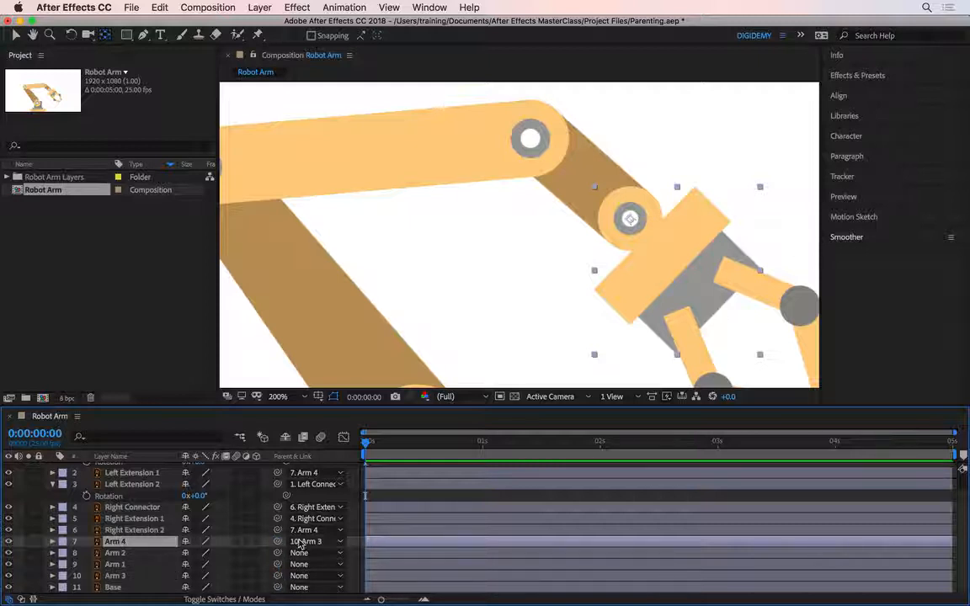
Parent the Arm 3 layer to Arm 2 with the parent pick whip
{"action": "left_click", "coordinate": [582, 202]}
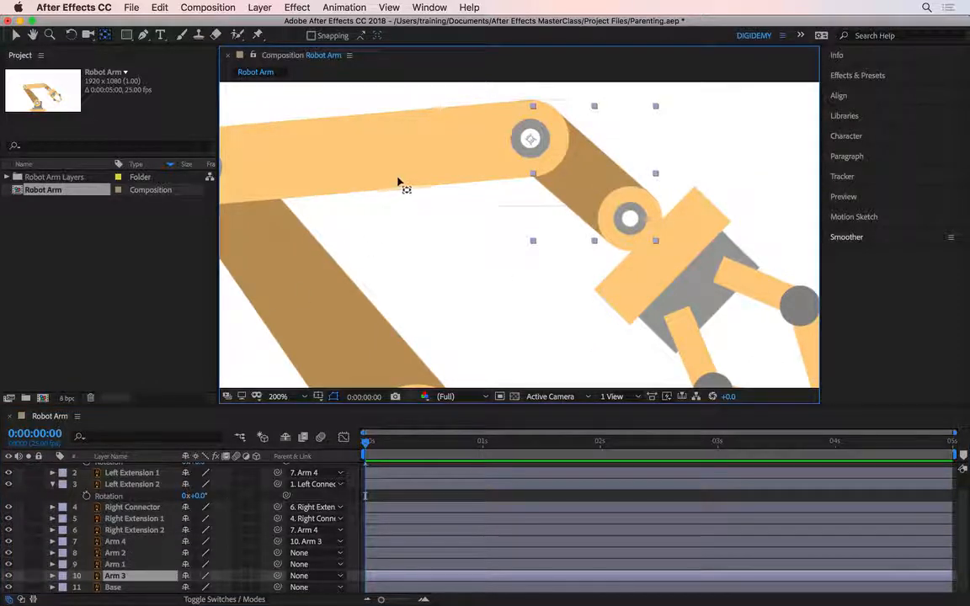
{"action": "left_click", "coordinate": [413, 170]}
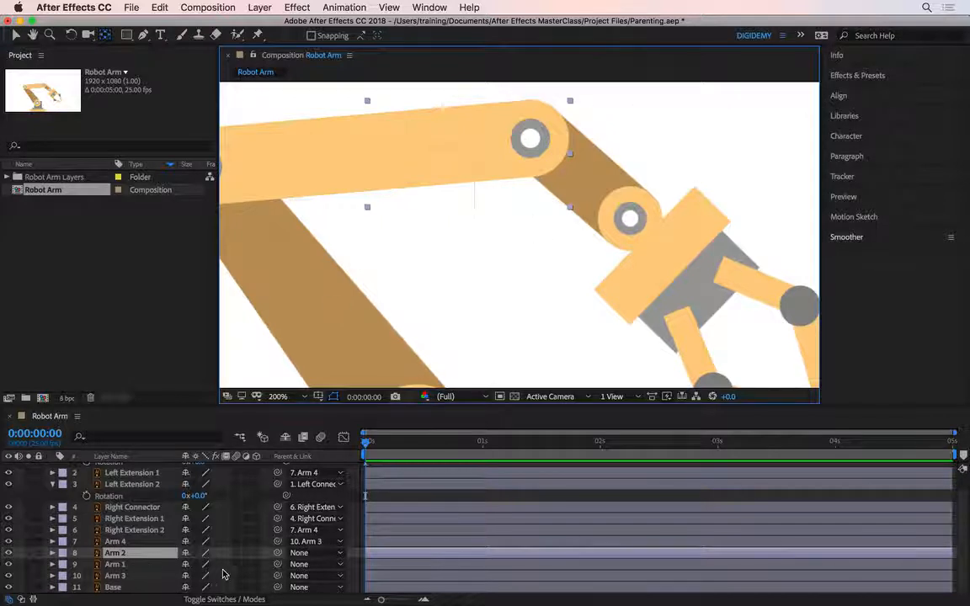
{"action": "left_click_drag", "start_coordinate": [279, 577], "coordinate": [141, 554]}
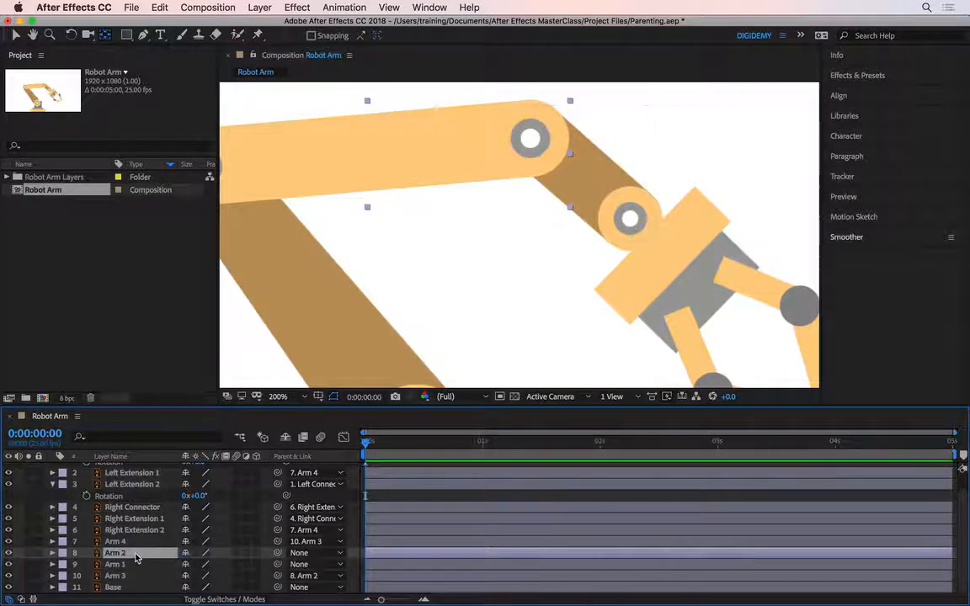
Parent Arm 2 to Arm 1 and Arm 1 to Base with the pick whip, and deselect all layers
{"action": "left_click_drag", "start_coordinate": [279, 552], "coordinate": [165, 566]}
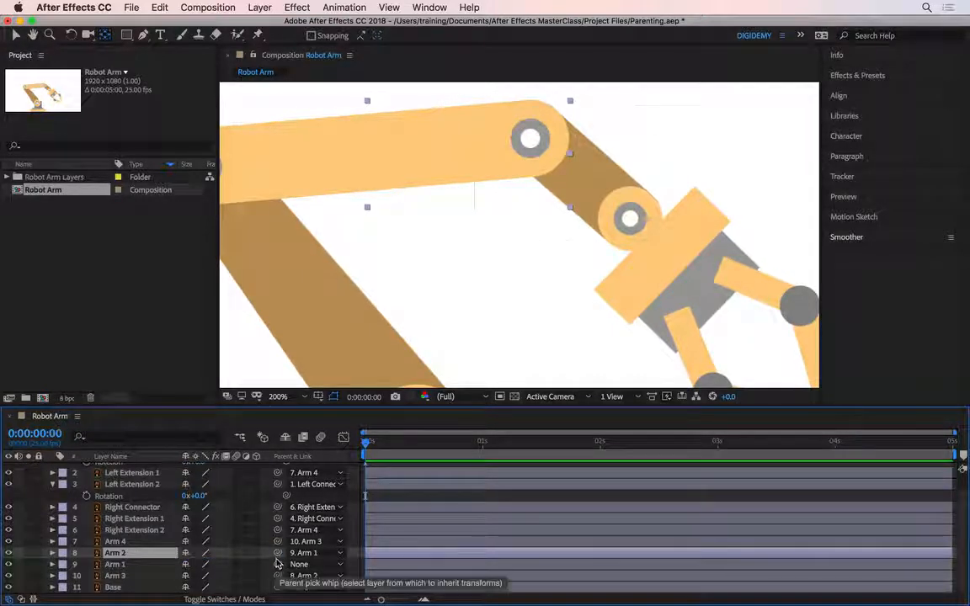
{"action": "left_click_drag", "start_coordinate": [277, 565], "coordinate": [145, 588]}
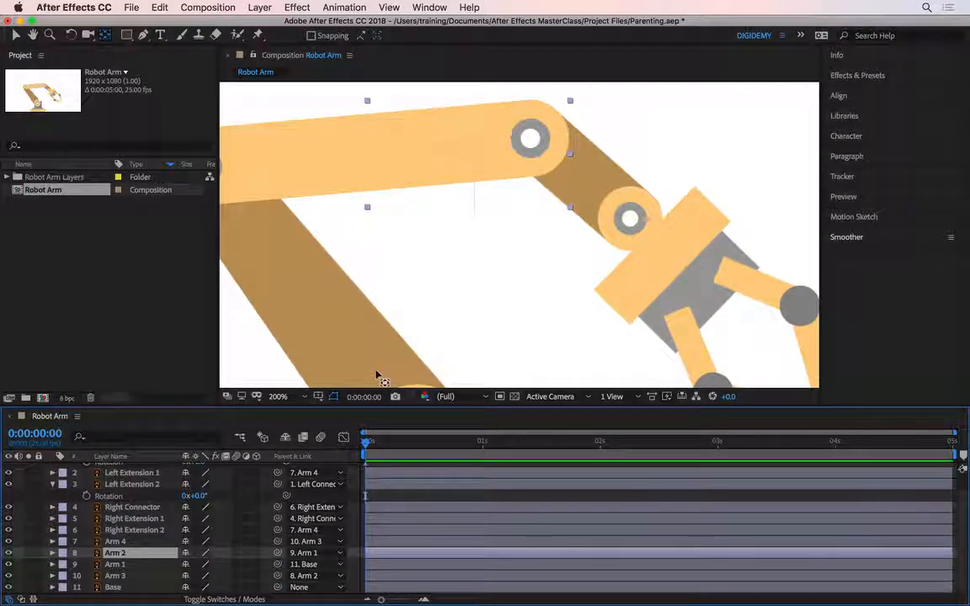
{"action": "key", "text": "shift+slash"}
{"action": "left_click", "coordinate": [736, 309]}
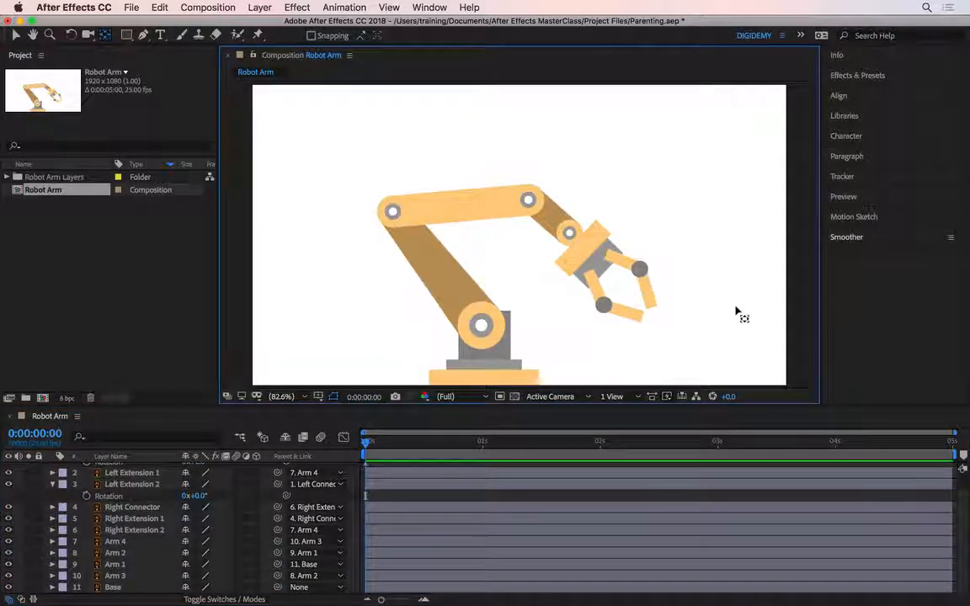